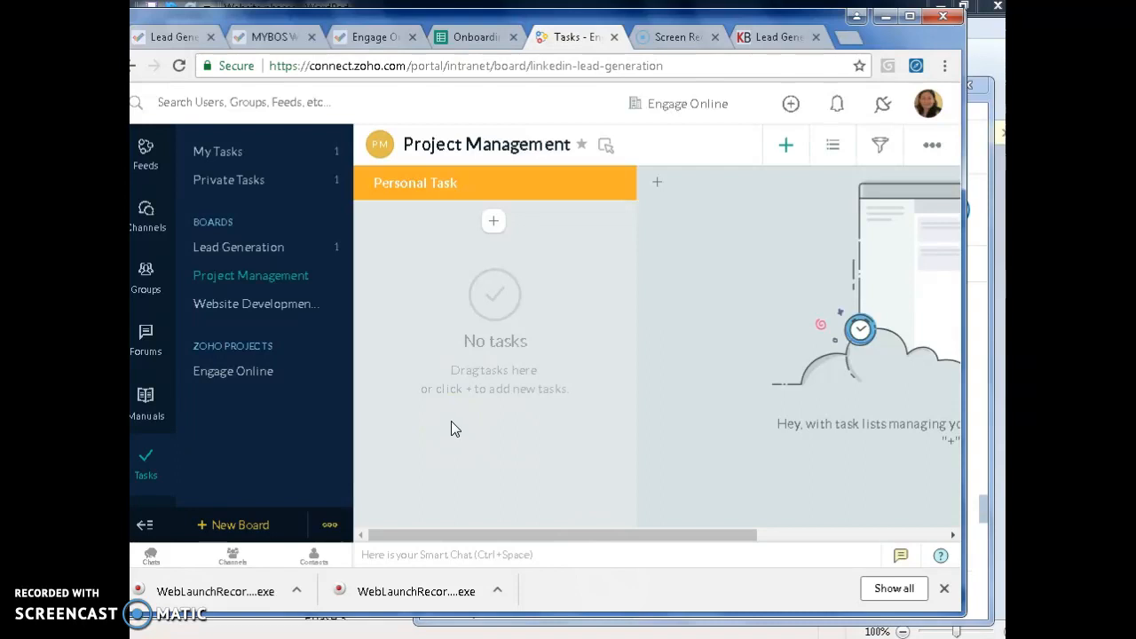
# Compare the Lead Generation board on projects.engageonline.com.au with the Lead Generation task board in Zoho Connect.
pyautogui.click(430, 410)
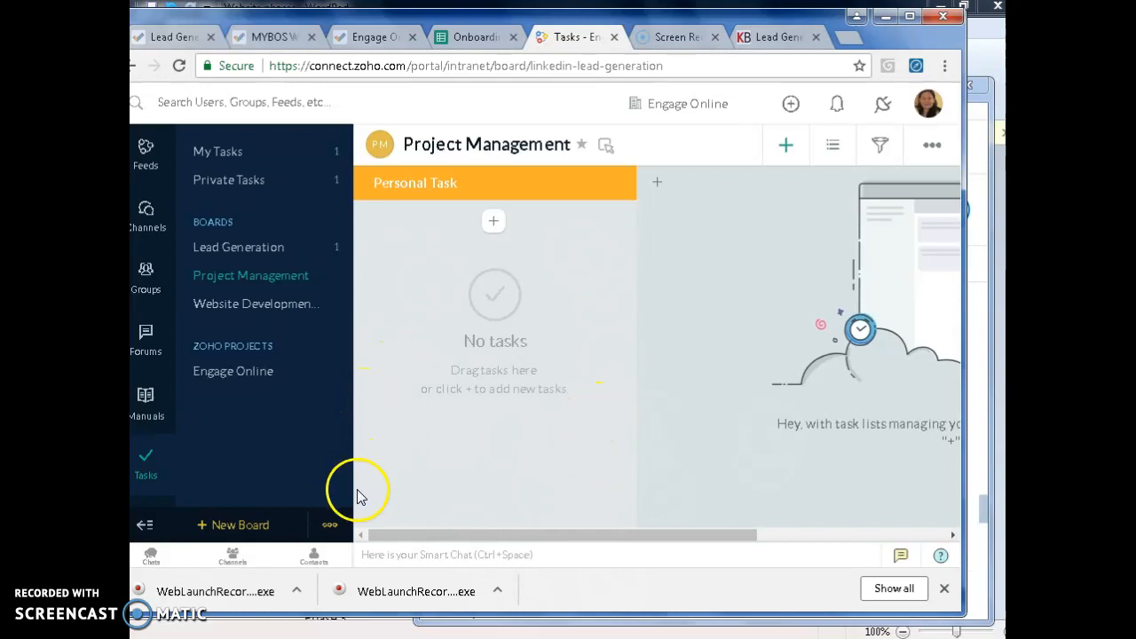
pyautogui.click(770, 39)
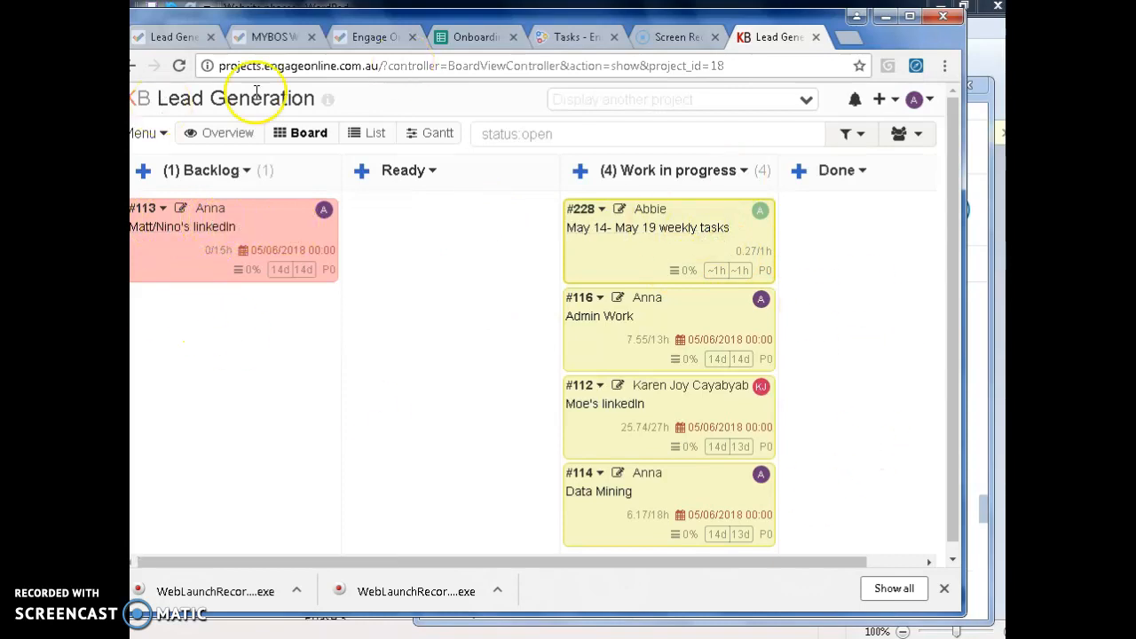
pyautogui.click(573, 39)
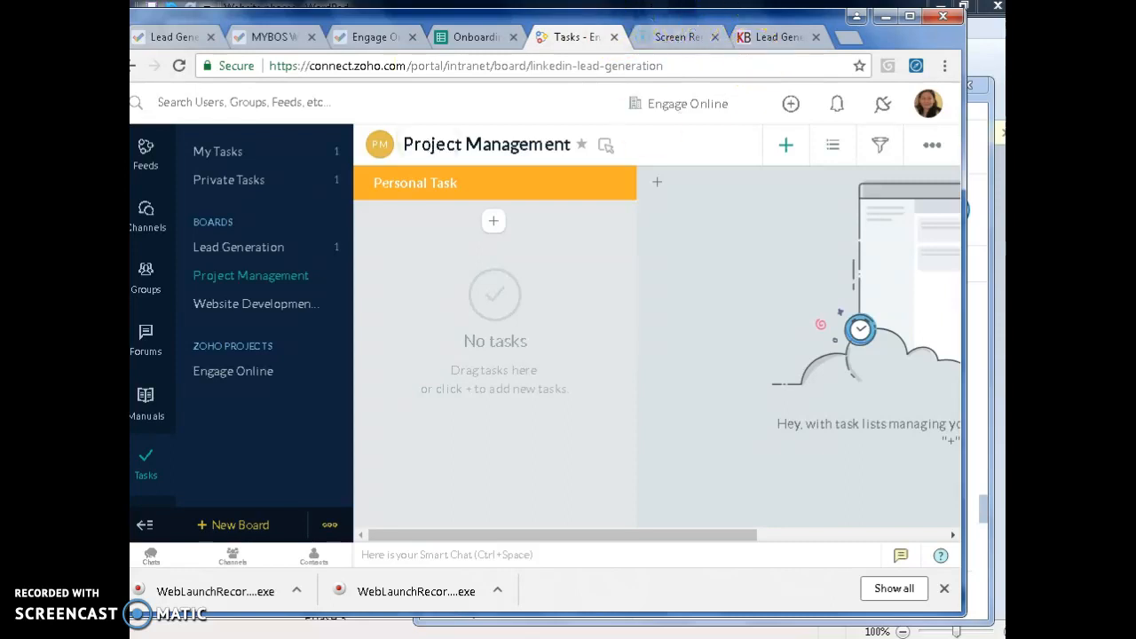
pyautogui.click(772, 37)
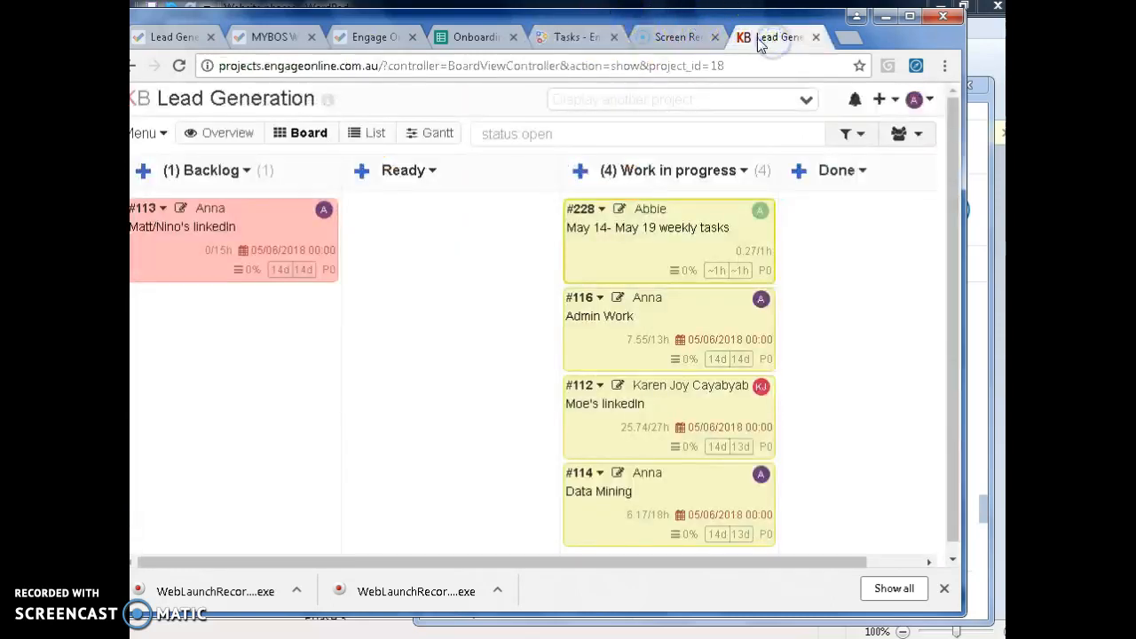
pyautogui.click(546, 34)
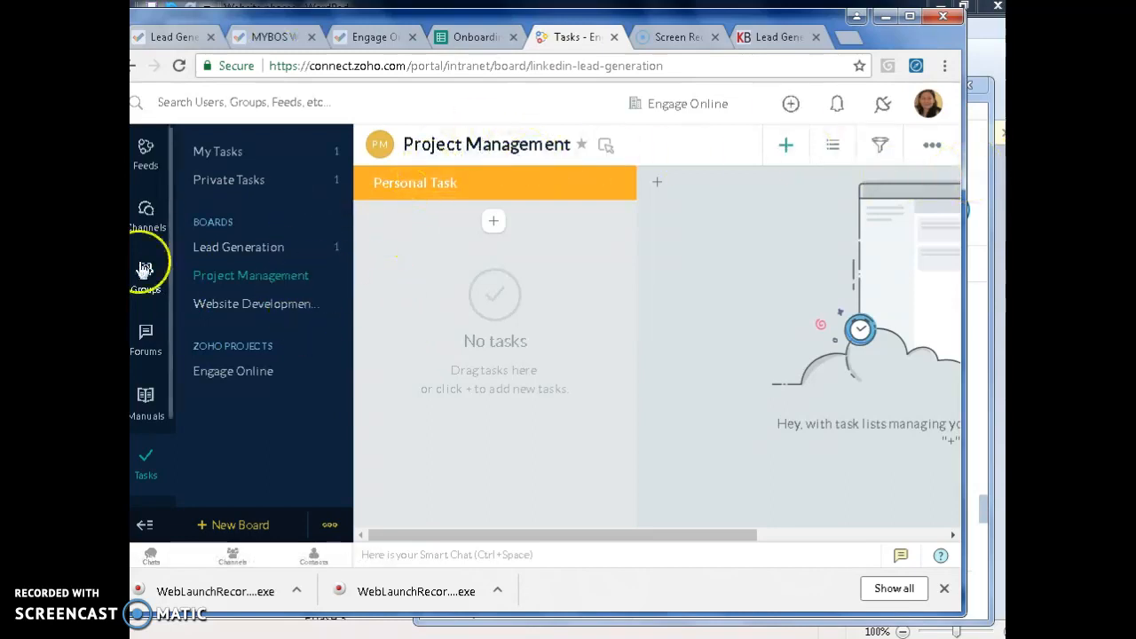
pyautogui.click(273, 251)
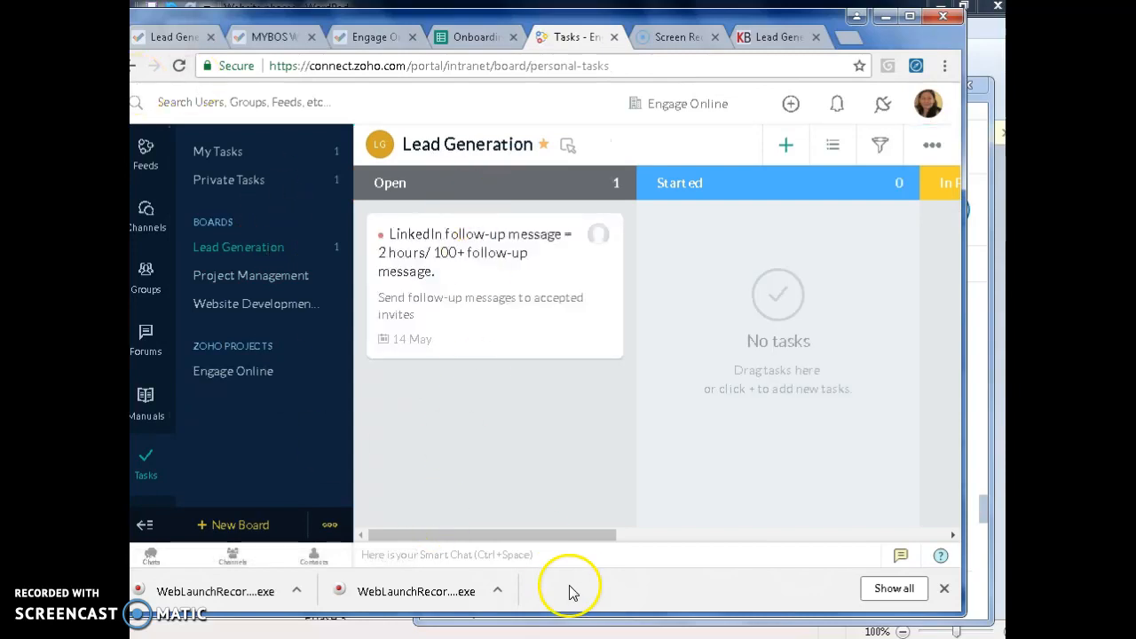
pyautogui.moveTo(562, 534); pyautogui.dragTo(493, 535)
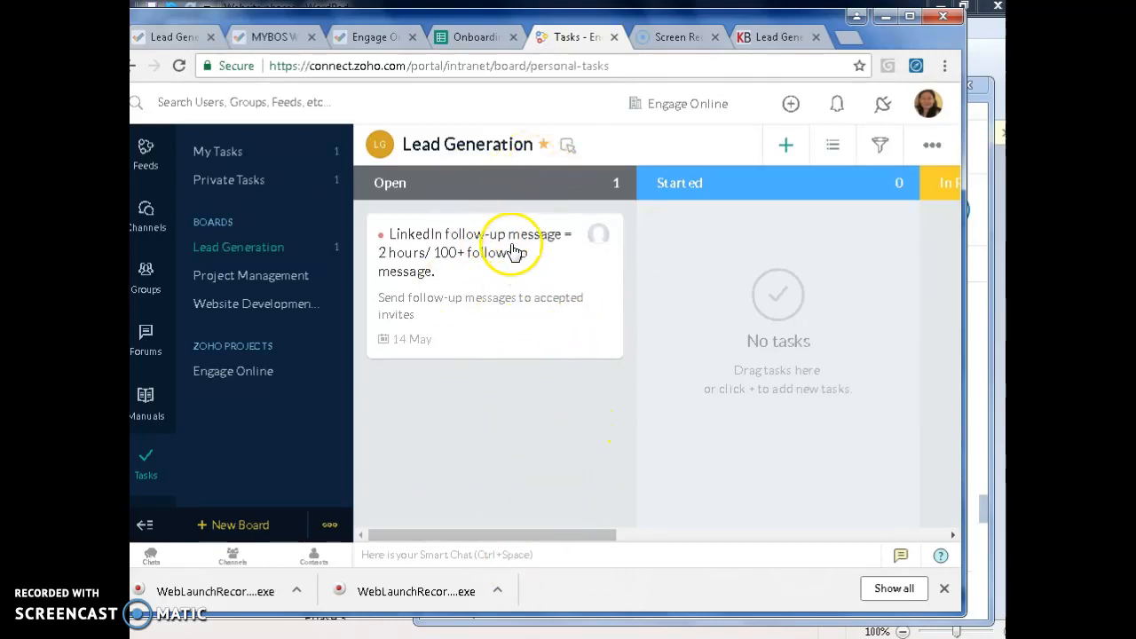
pyautogui.moveTo(484, 274); pyautogui.dragTo(520, 274)
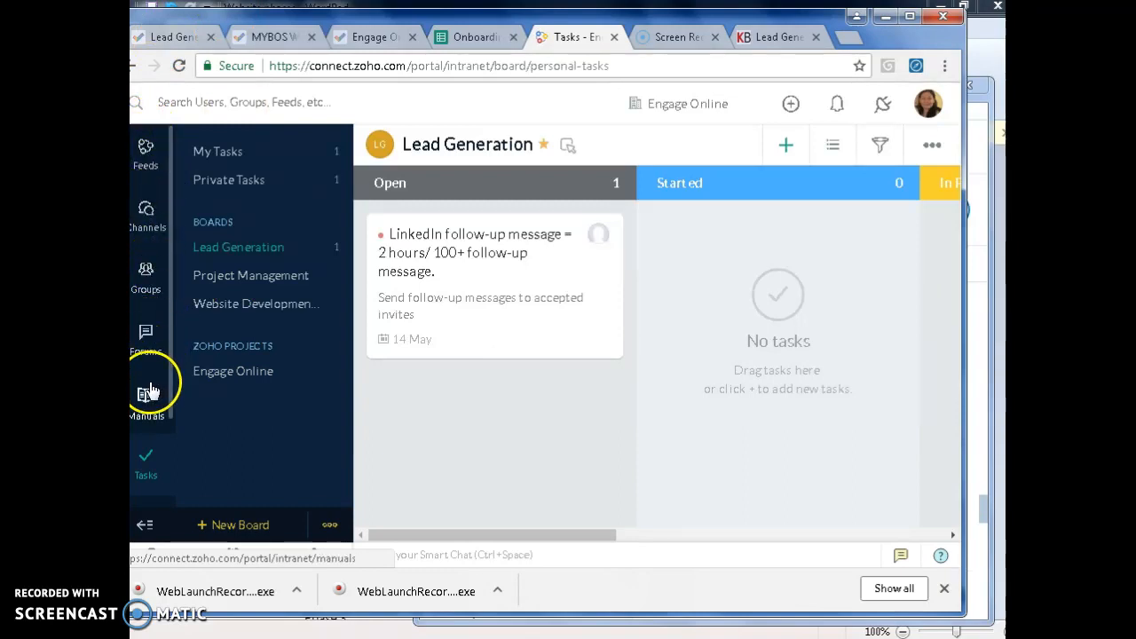
# View the recent feeds and the Company Wall, and return to the tasks section.
pyautogui.click(142, 487)
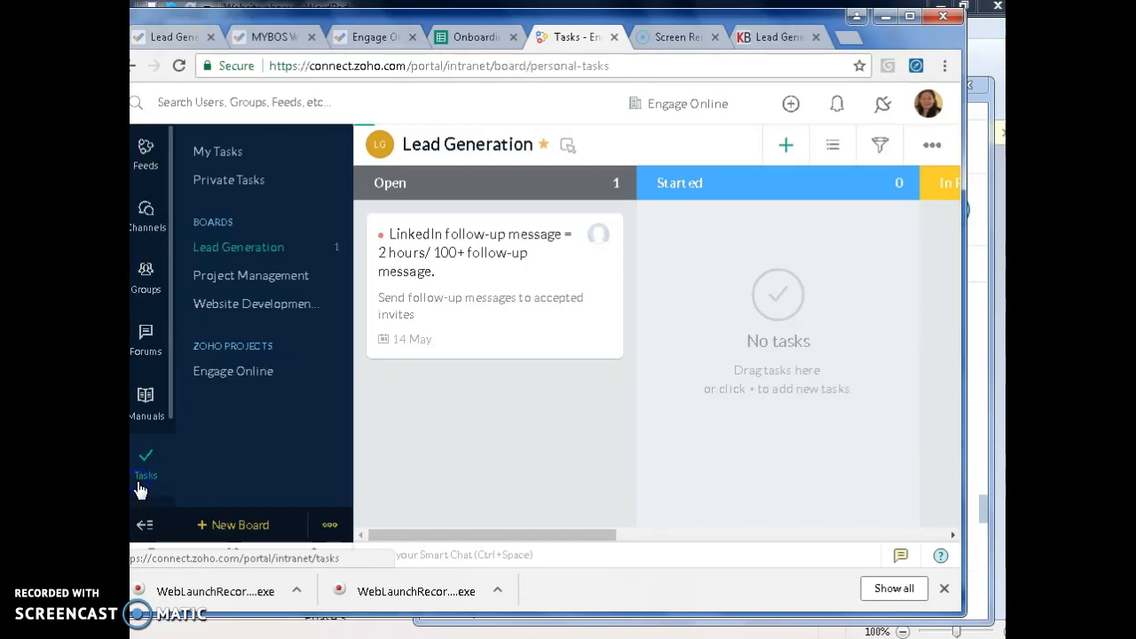
pyautogui.click(155, 153)
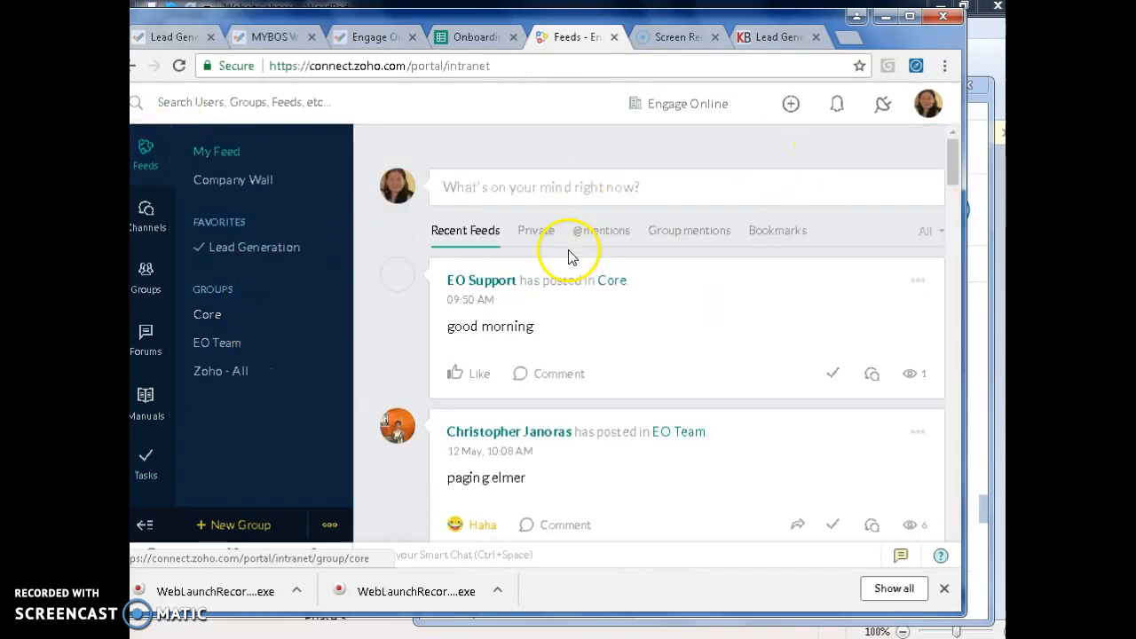
pyautogui.click(253, 189)
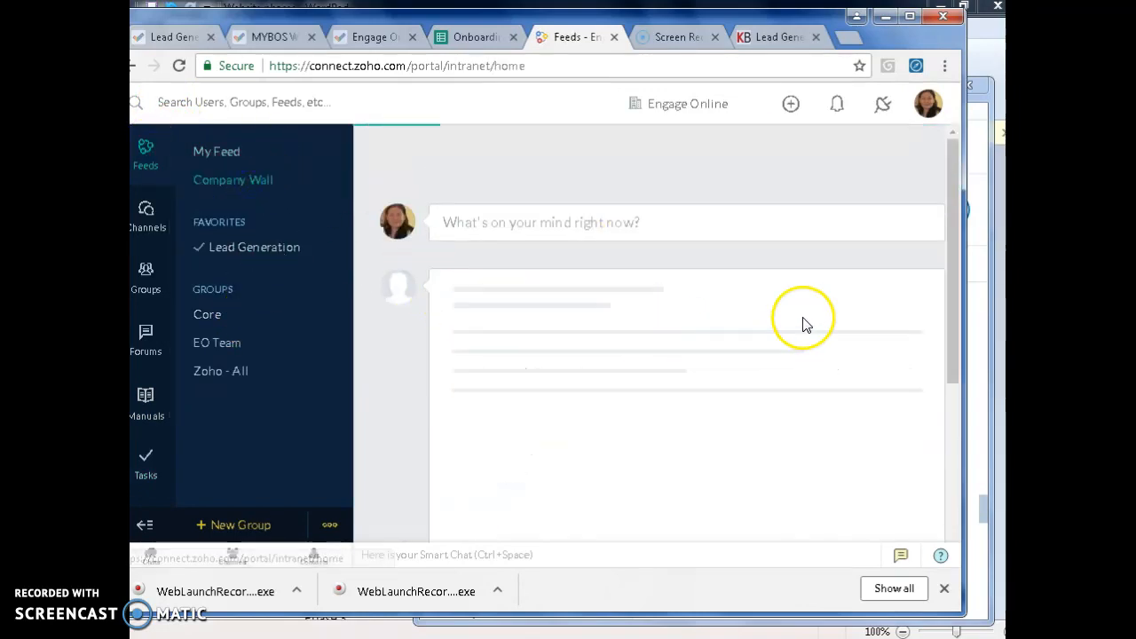
pyautogui.click(146, 458)
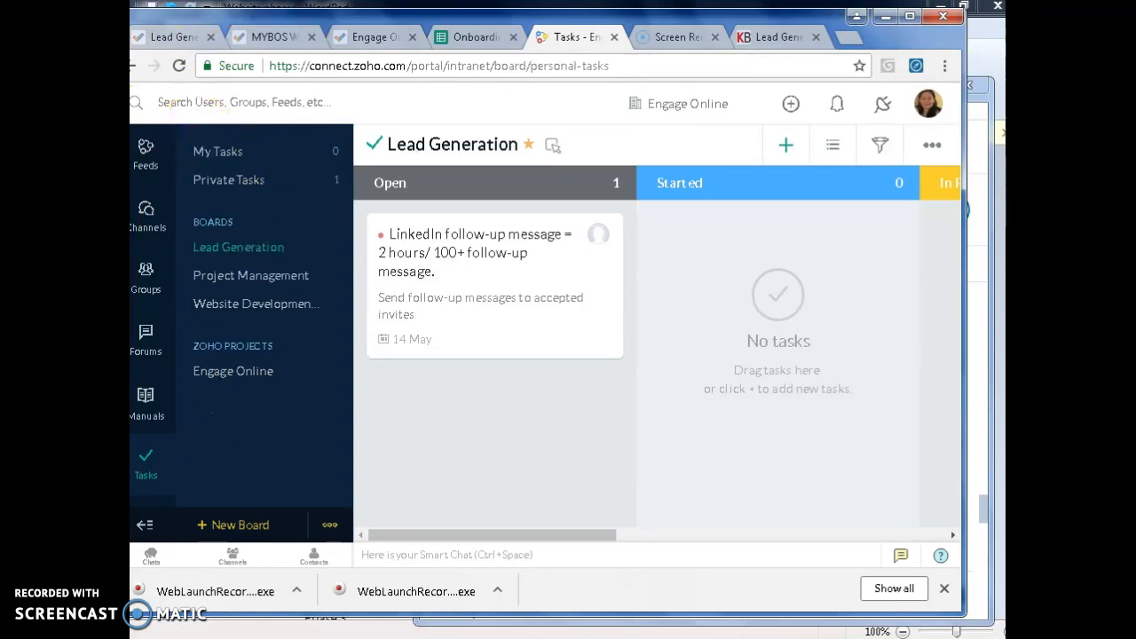
# Open My Tasks and read the explanation of which tasks are listed there.
pyautogui.click(218, 169)
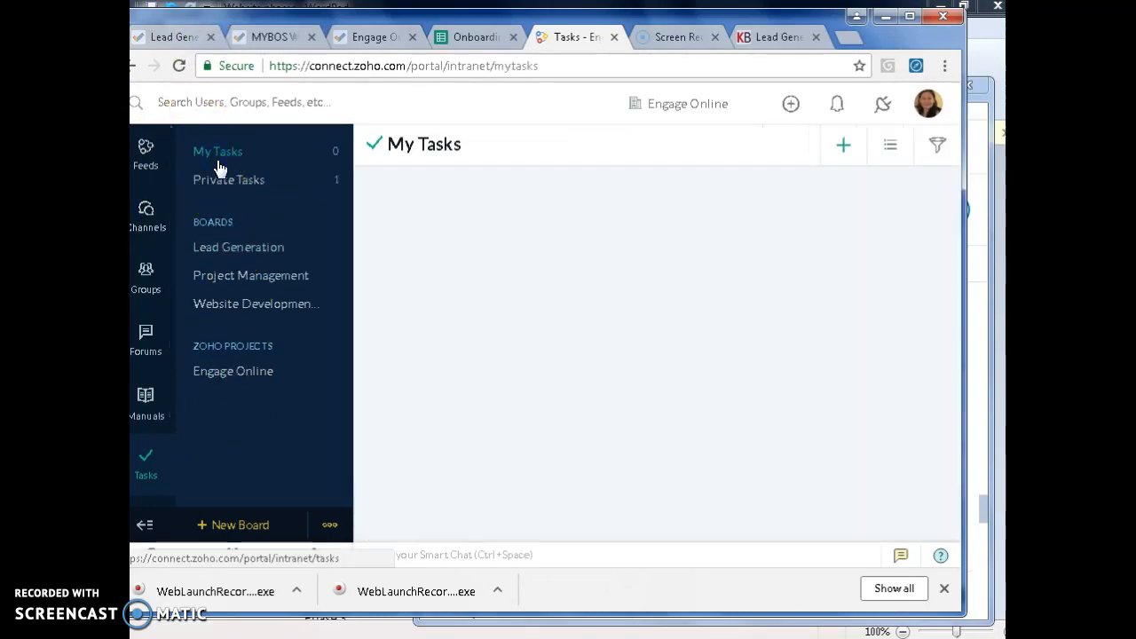
pyautogui.click(571, 430)
pyautogui.moveTo(450, 362); pyautogui.dragTo(757, 388)
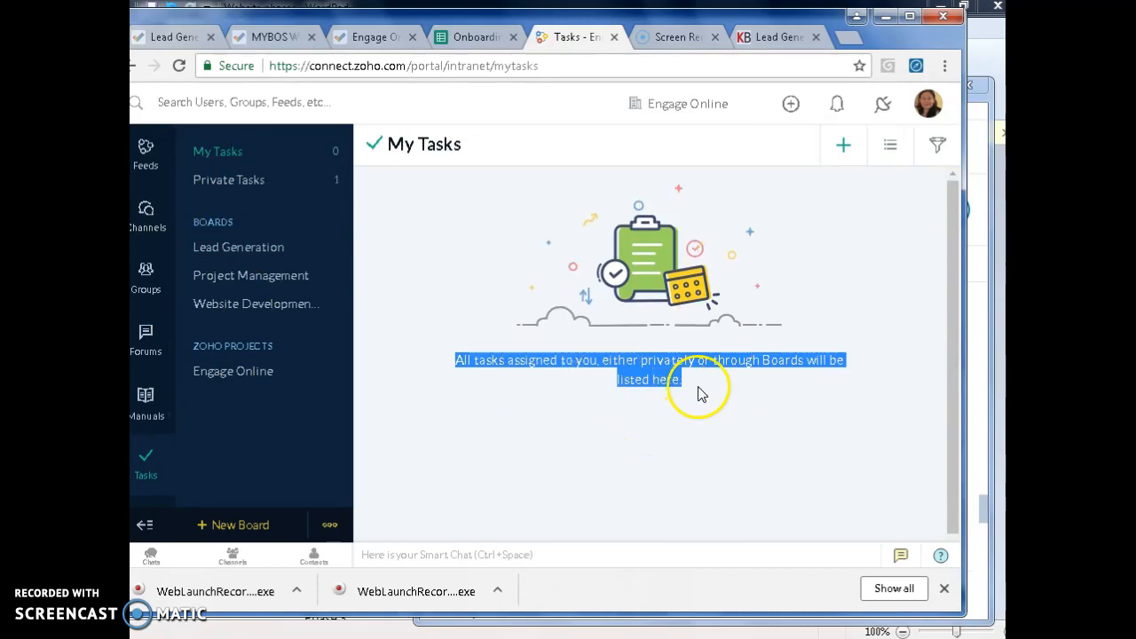
# Review the Private Tasks page and check the details of the Documentation task assigned to others.
pyautogui.click(216, 182)
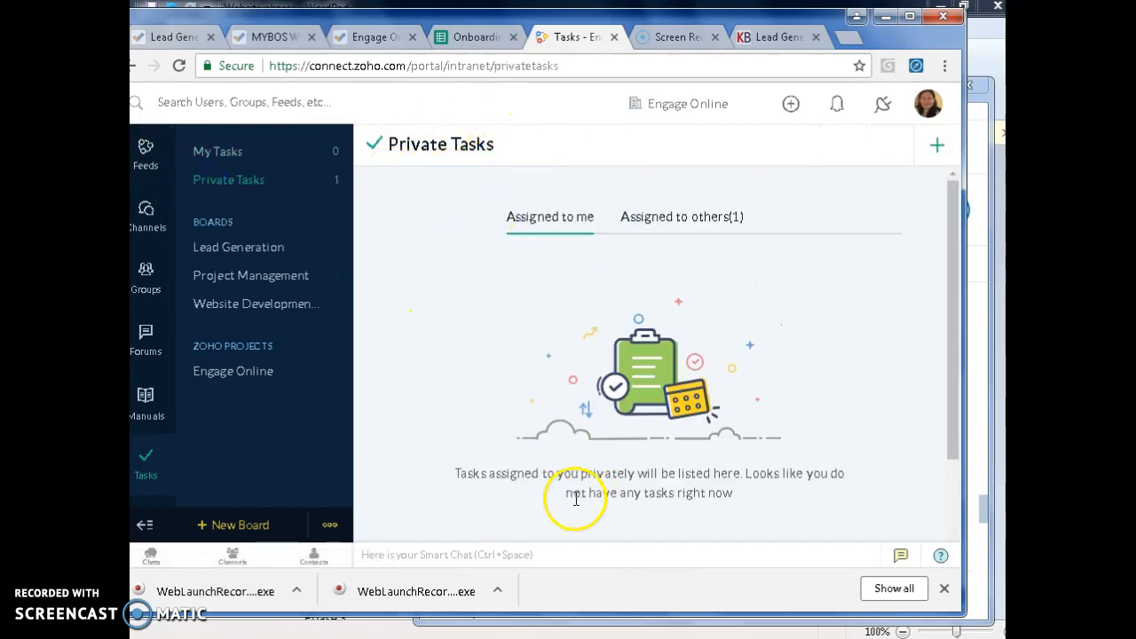
pyautogui.moveTo(446, 484); pyautogui.dragTo(762, 503)
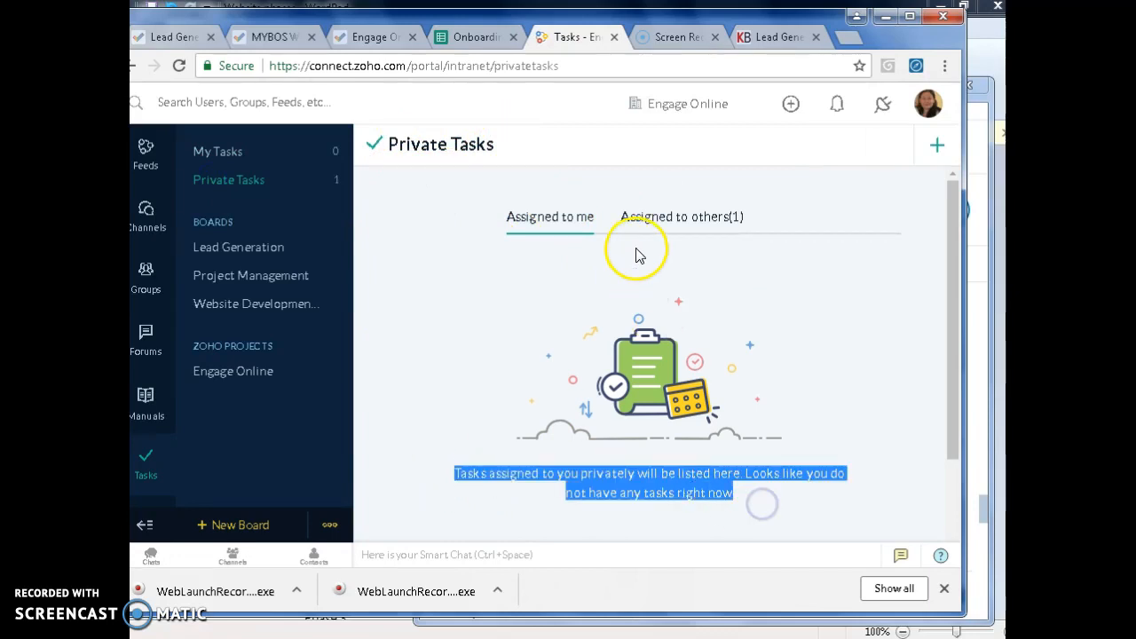
pyautogui.click(624, 218)
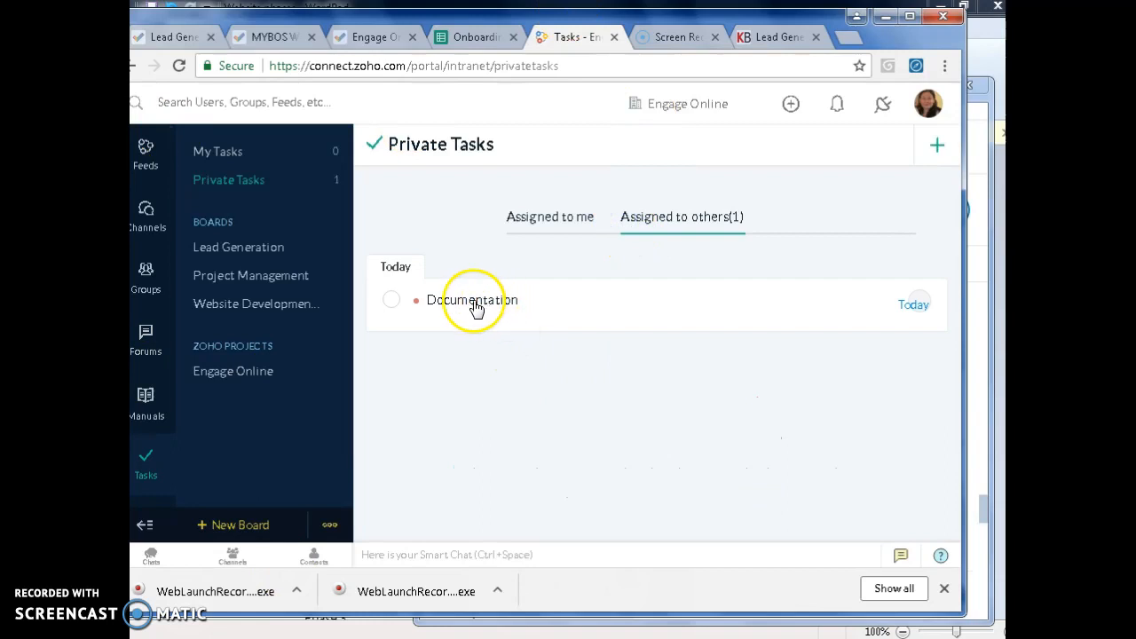
pyautogui.click(479, 306)
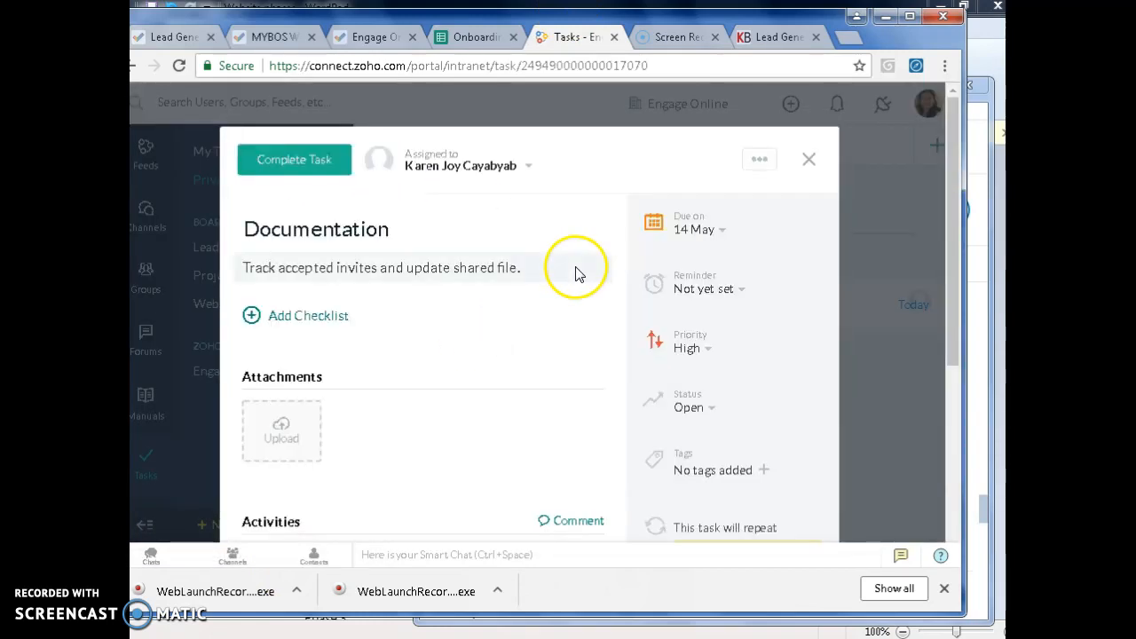
pyautogui.click(805, 160)
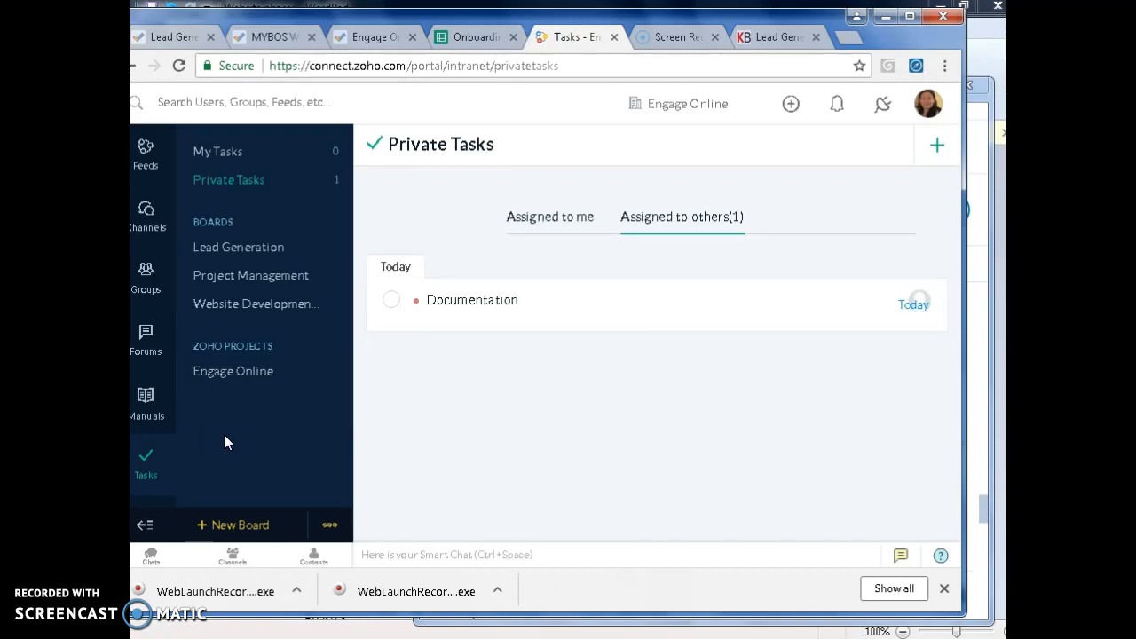
# Start a new board named "SEO TEAM BOARD" with the description "SEO tasks".
pyautogui.click(221, 527)
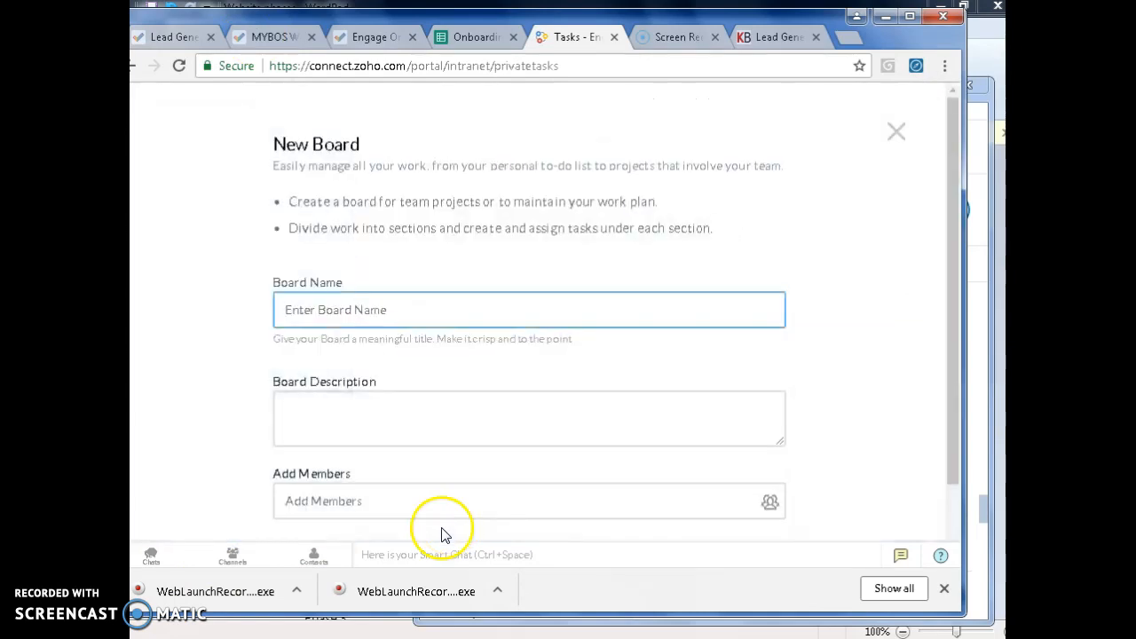
pyautogui.click(339, 308)
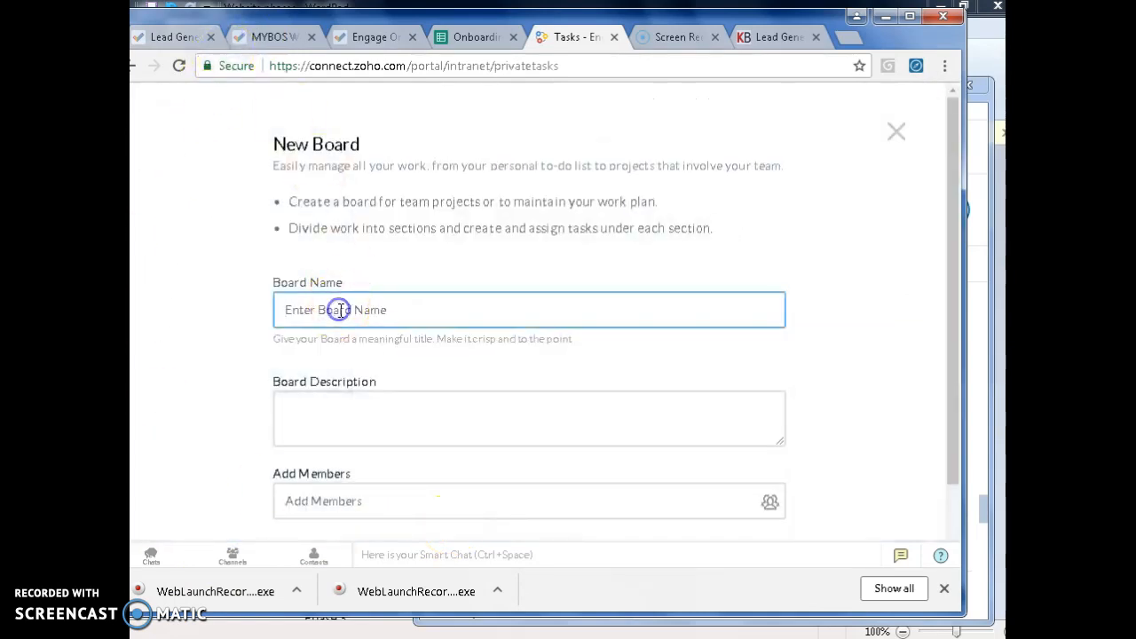
pyautogui.write('Se')
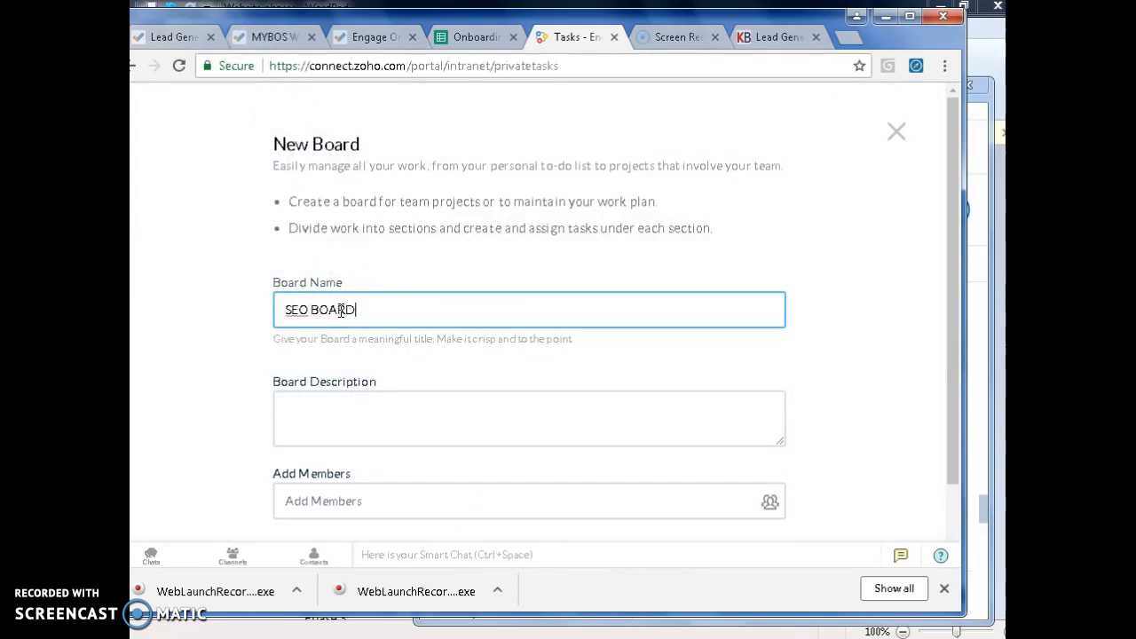
pyautogui.click(308, 309)
pyautogui.write('TEAM')
pyautogui.click(349, 422)
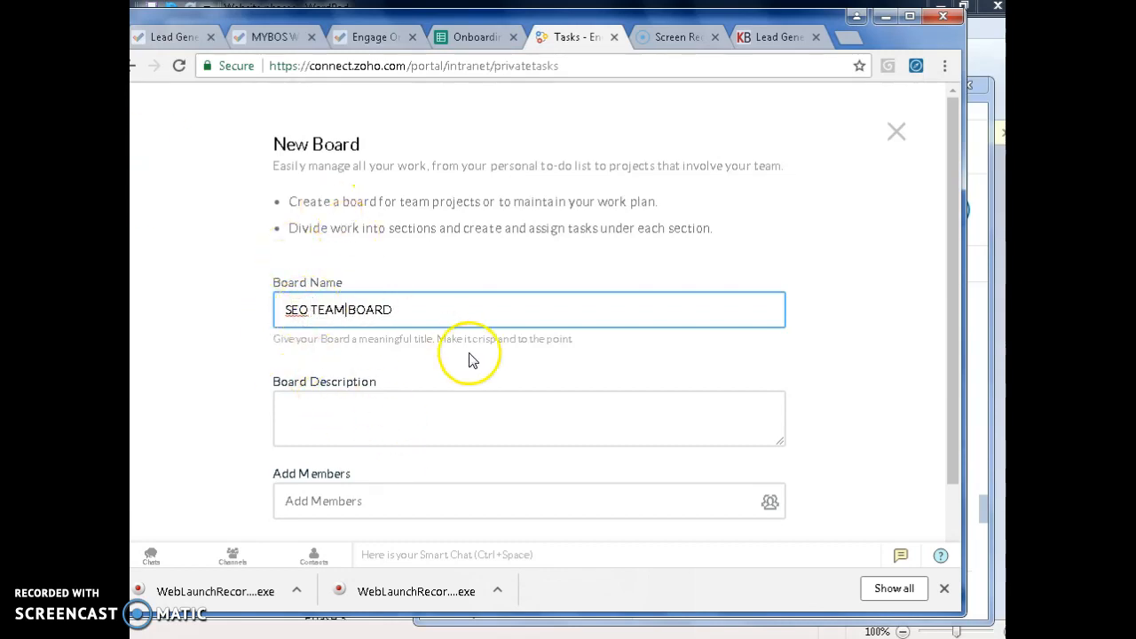
pyautogui.click(471, 408)
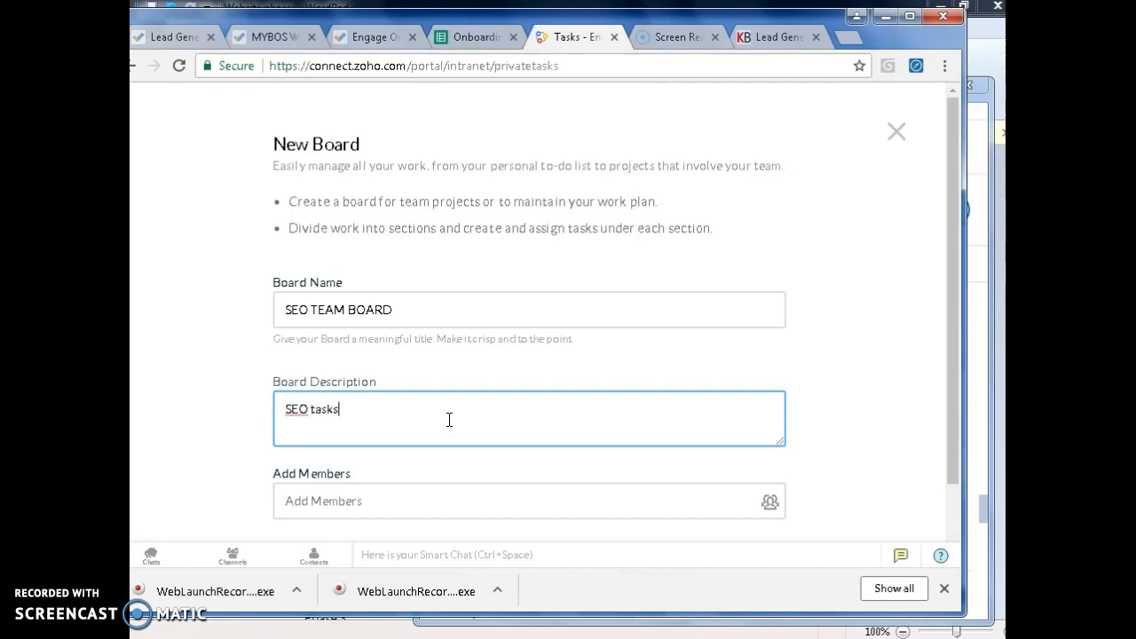
# Add the first two SEO team members to the new board from the list of users.
pyautogui.scroll(-1, 474, 339)
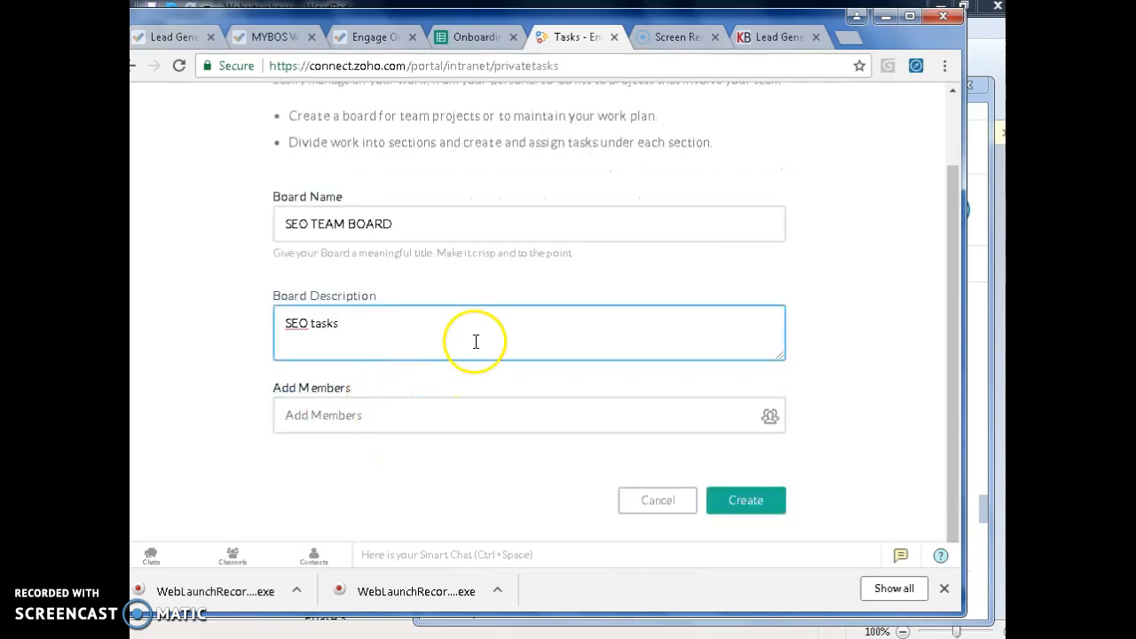
pyautogui.click(484, 414)
pyautogui.scroll(-3, 507, 400)
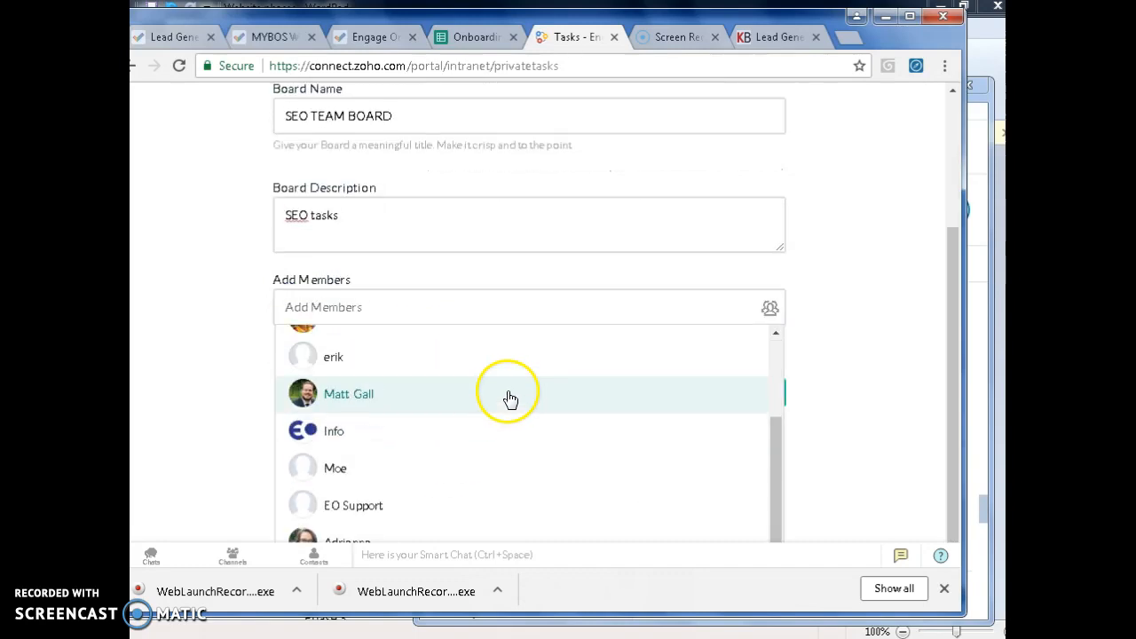
pyautogui.scroll(4, 537, 434)
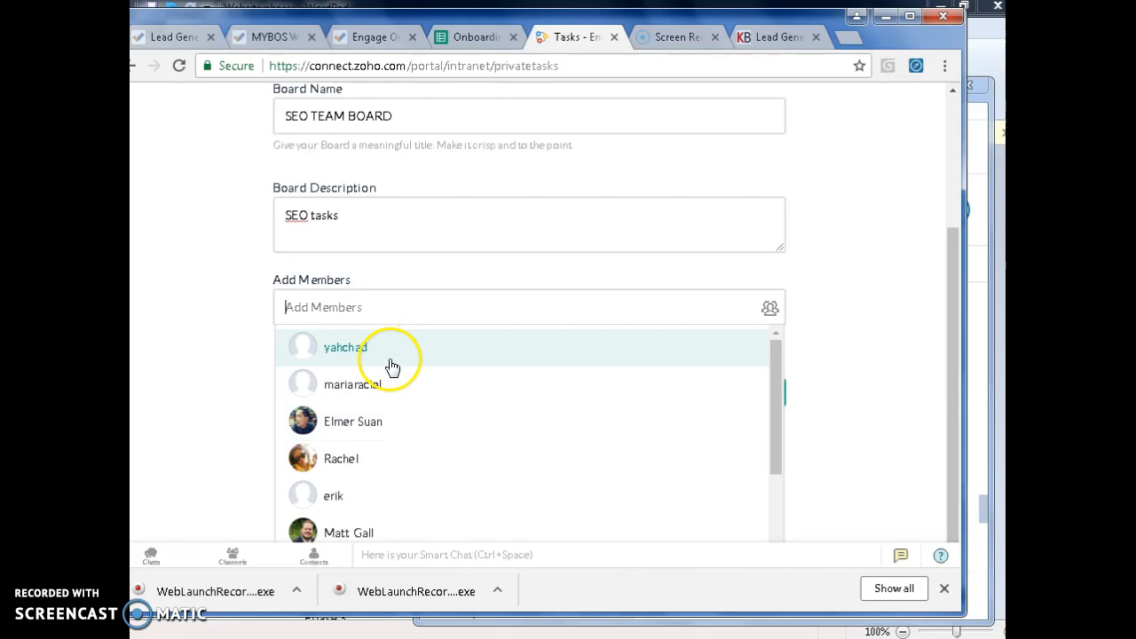
pyautogui.click(367, 432)
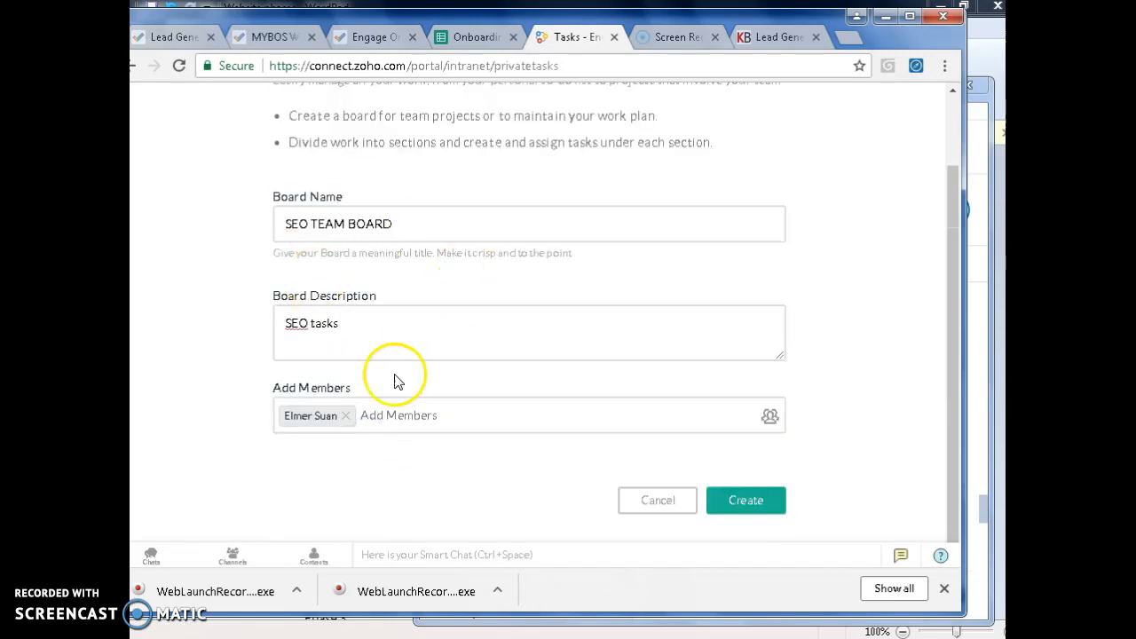
pyautogui.click(385, 419)
pyautogui.click(344, 430)
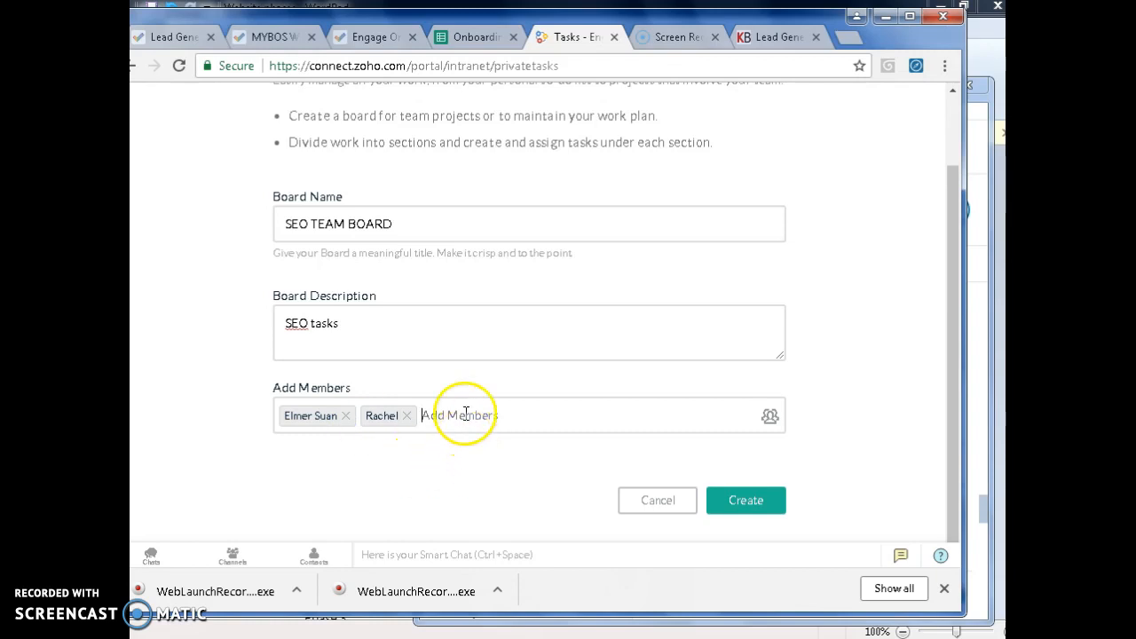
# Look through the user list and add a third member to the SEO TEAM BOARD.
pyautogui.click(460, 430)
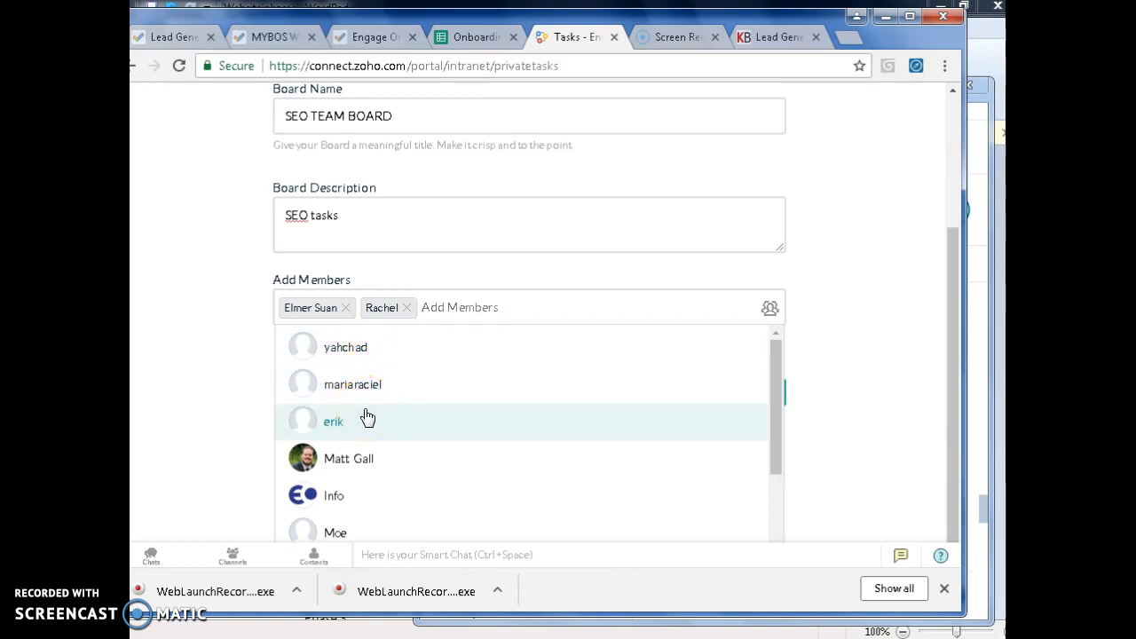
pyautogui.scroll(-1, 367, 417)
pyautogui.scroll(1, 368, 417)
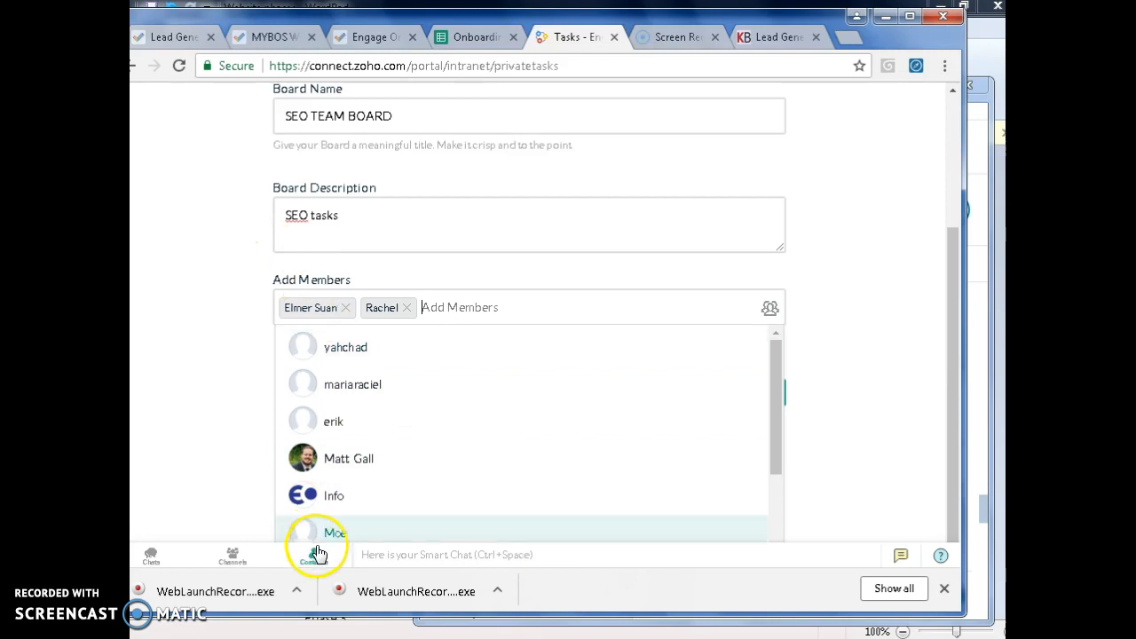
pyautogui.scroll(-1, 372, 490)
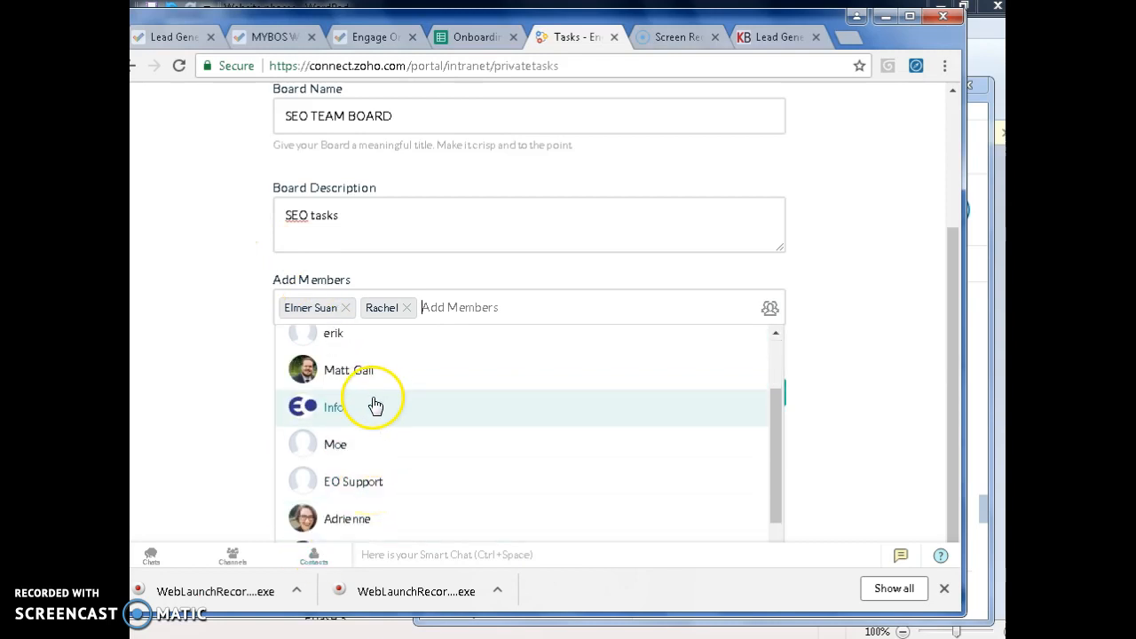
pyautogui.scroll(1, 372, 395)
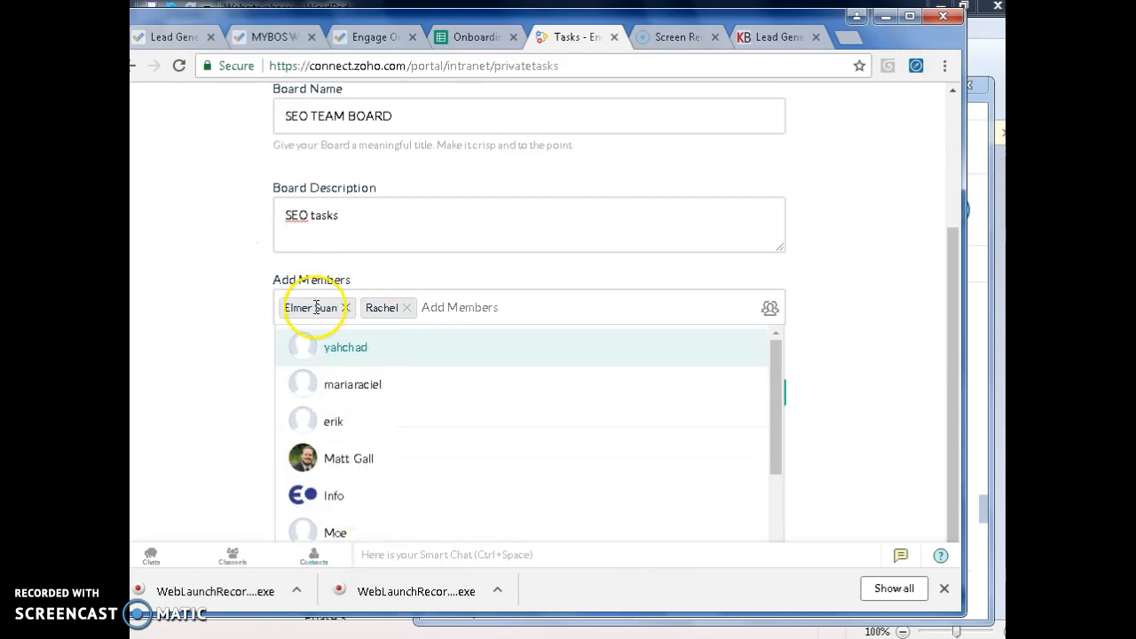
pyautogui.click(337, 424)
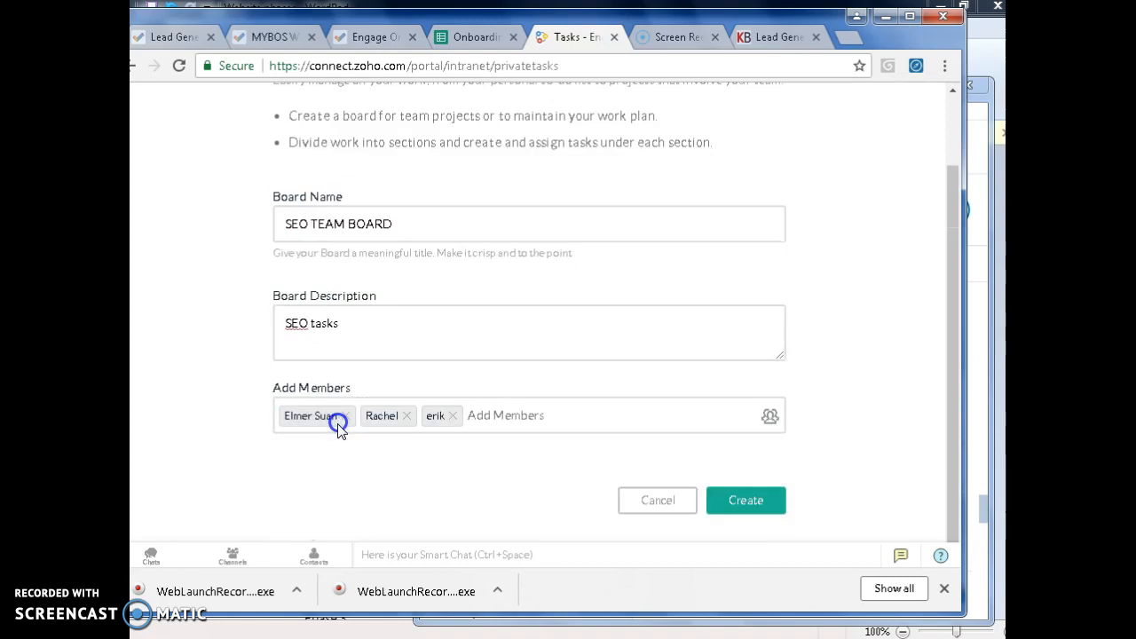
# Add a fourth team member and EO Support to the SEO TEAM BOARD, and create the board.
pyautogui.click(512, 424)
pyautogui.scroll(-2, 408, 471)
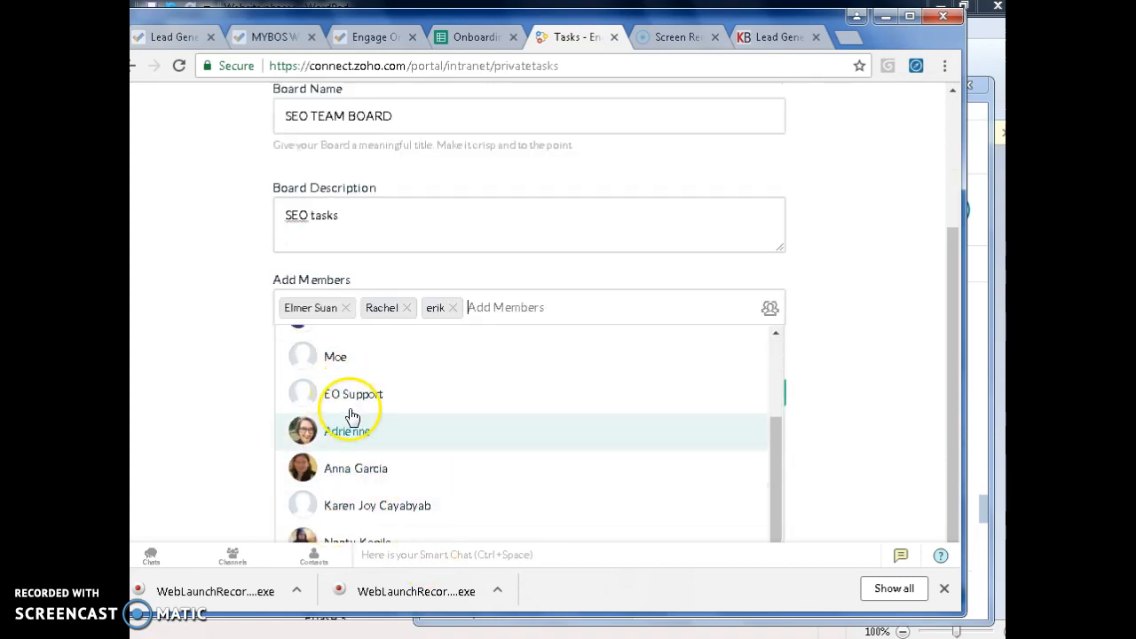
pyautogui.click(340, 468)
pyautogui.click(595, 415)
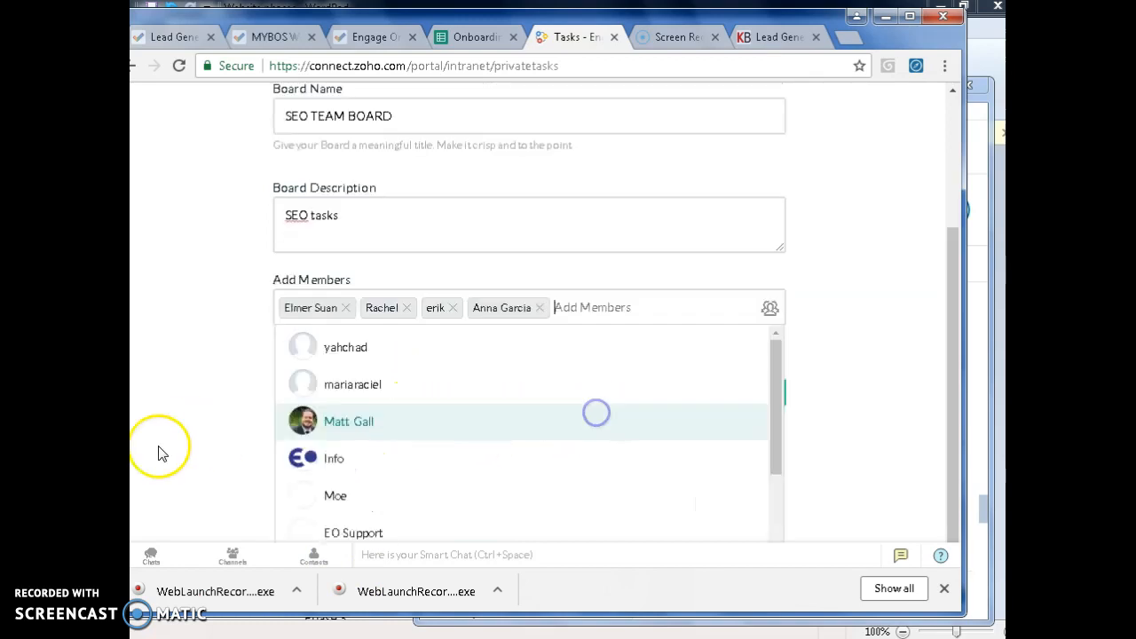
pyautogui.scroll(-2, 350, 487)
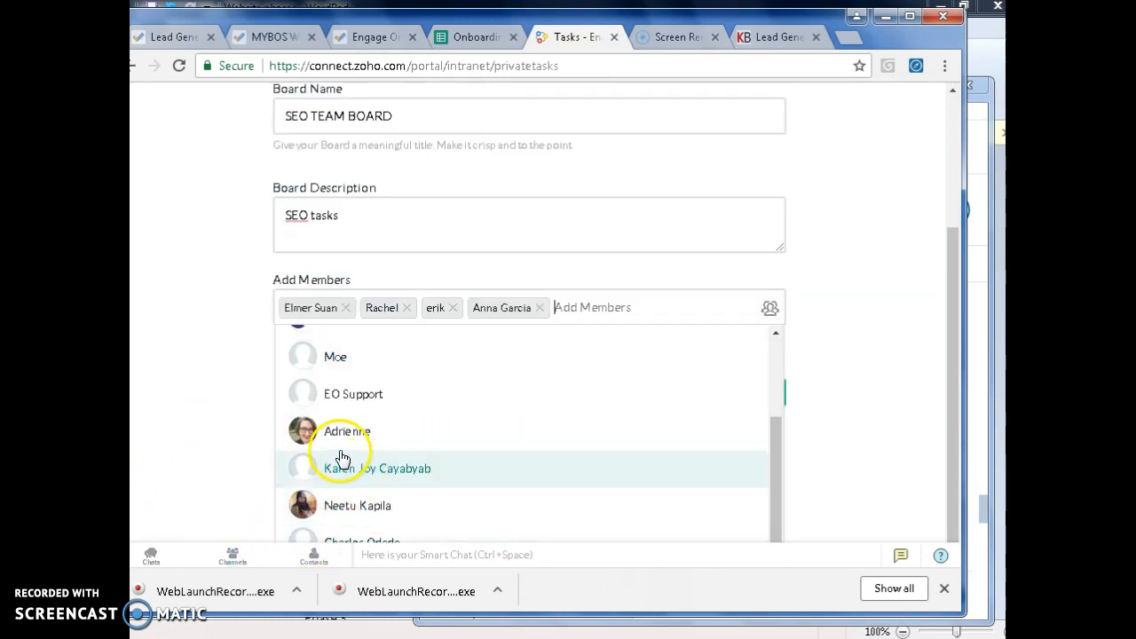
pyautogui.click(333, 393)
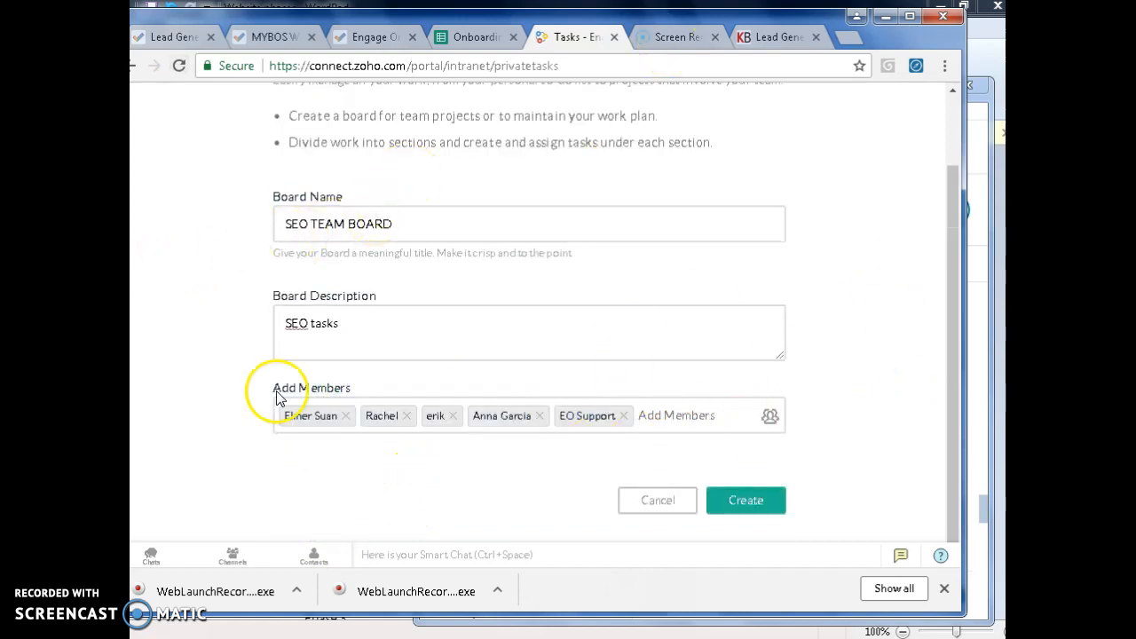
pyautogui.click(767, 503)
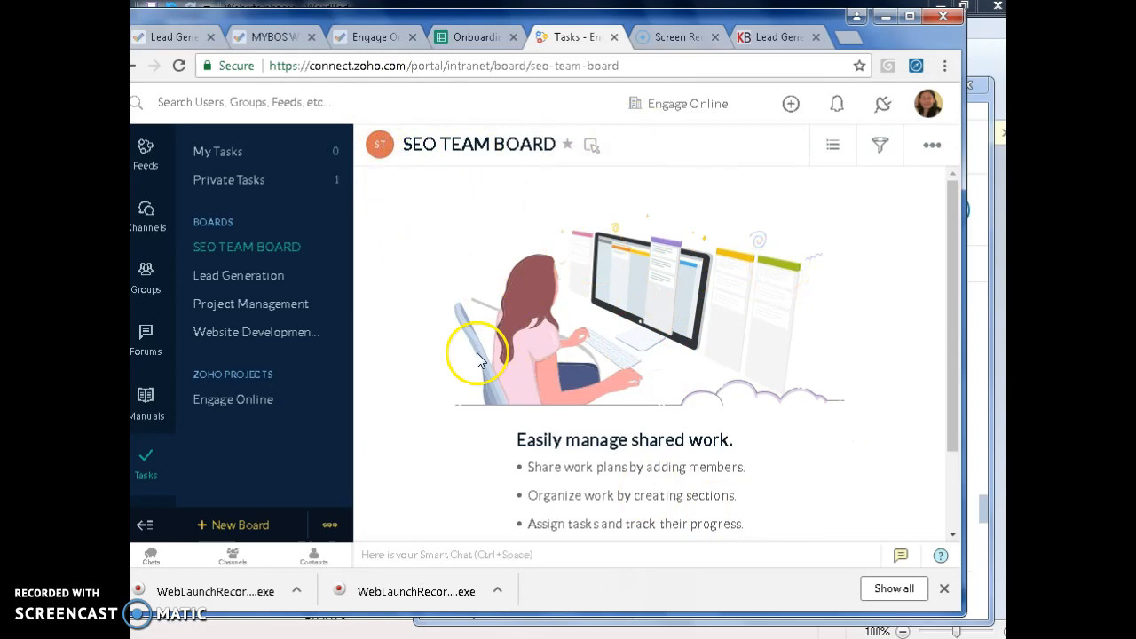
# Create a first section named "Creating Backlinks" on the SEO TEAM BOARD.
pyautogui.scroll(-2, 763, 385)
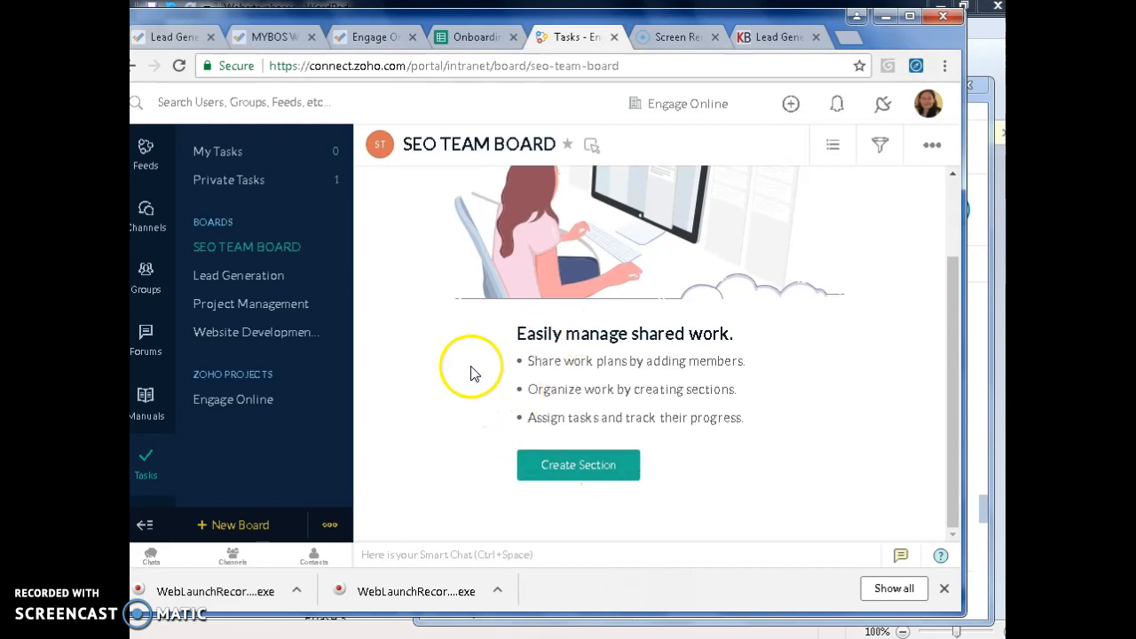
pyautogui.scroll(2, 469, 372)
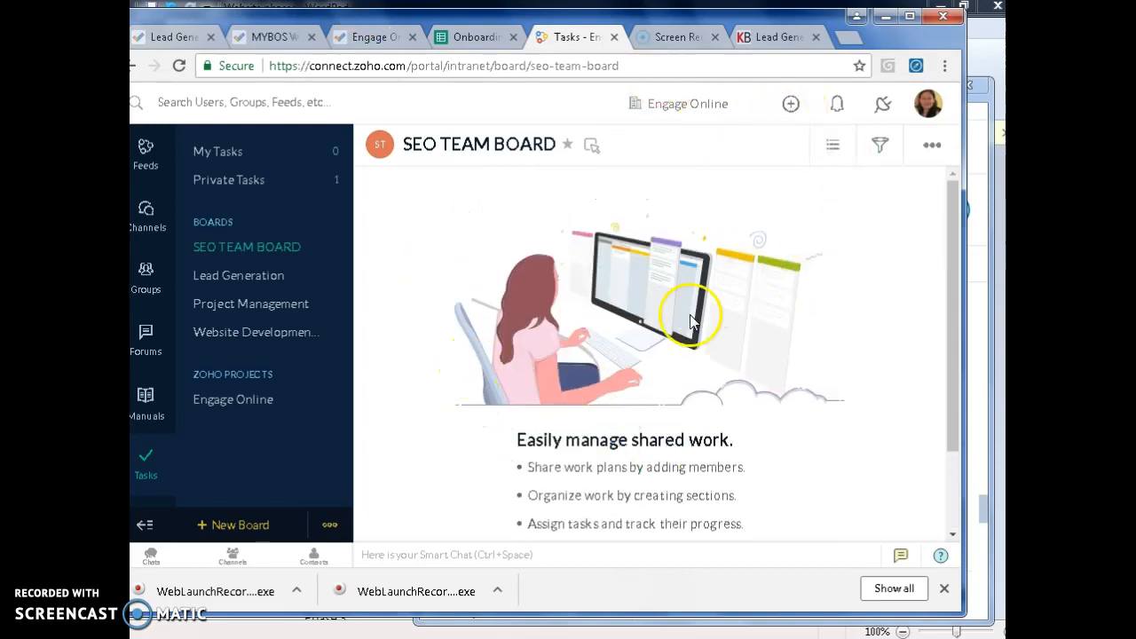
pyautogui.scroll(-2, 621, 382)
pyautogui.click(572, 471)
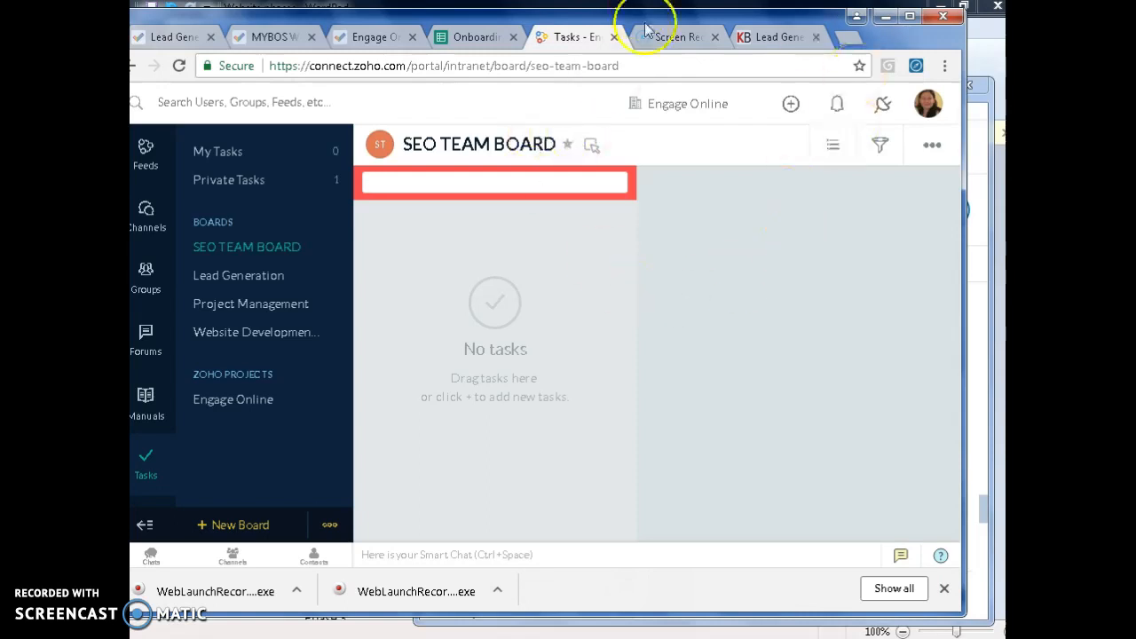
pyautogui.click(560, 186)
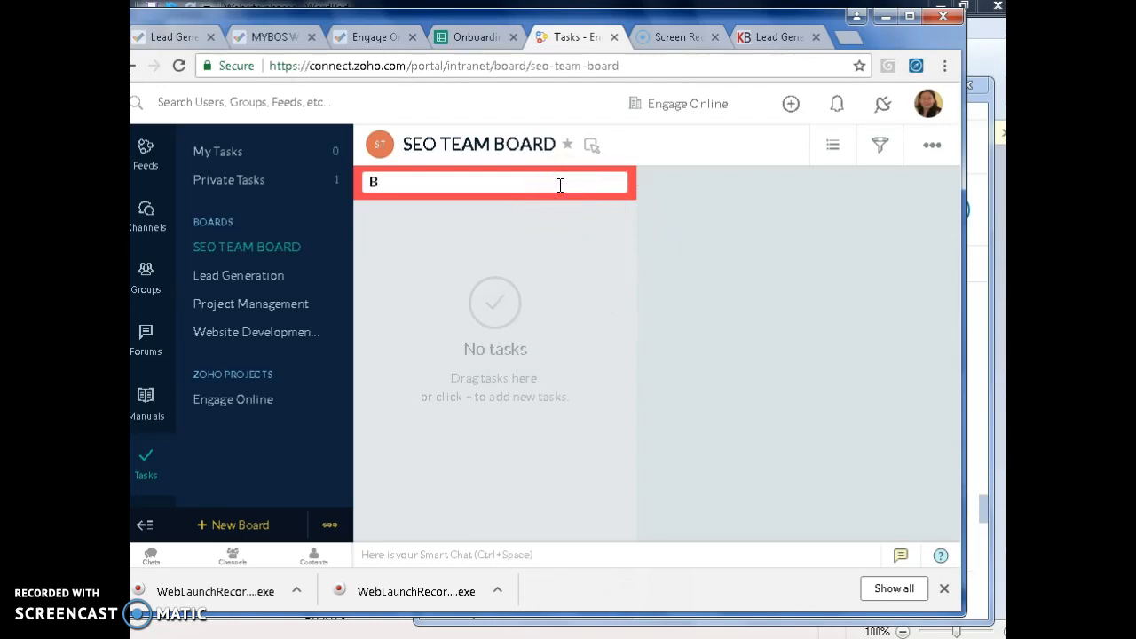
pyautogui.write('Creating Banklinks')
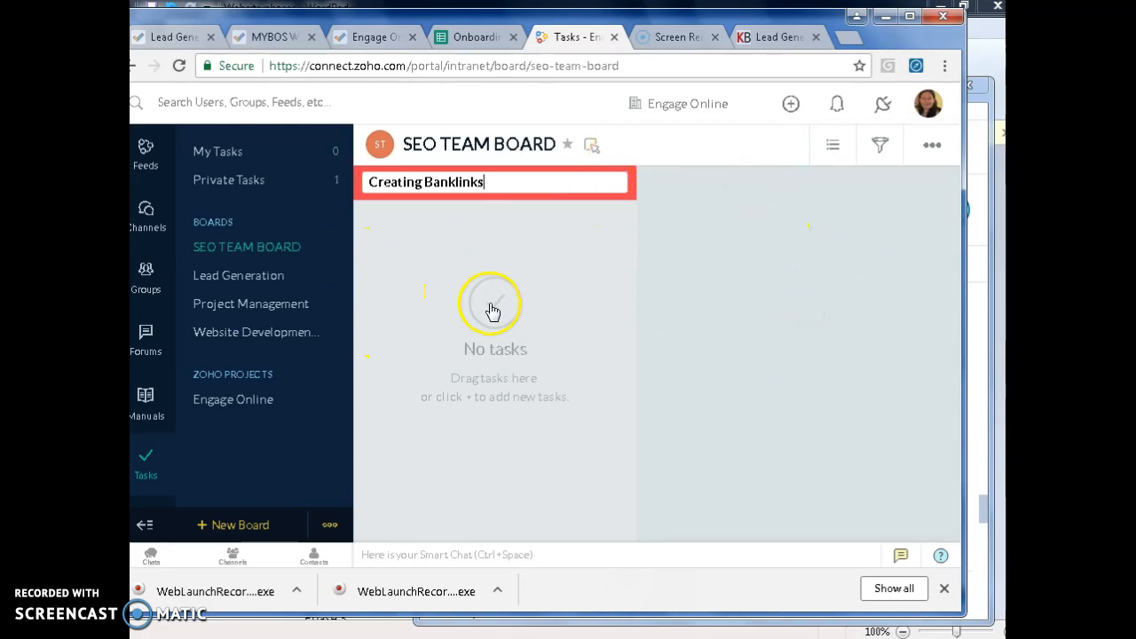
pyautogui.click(447, 183)
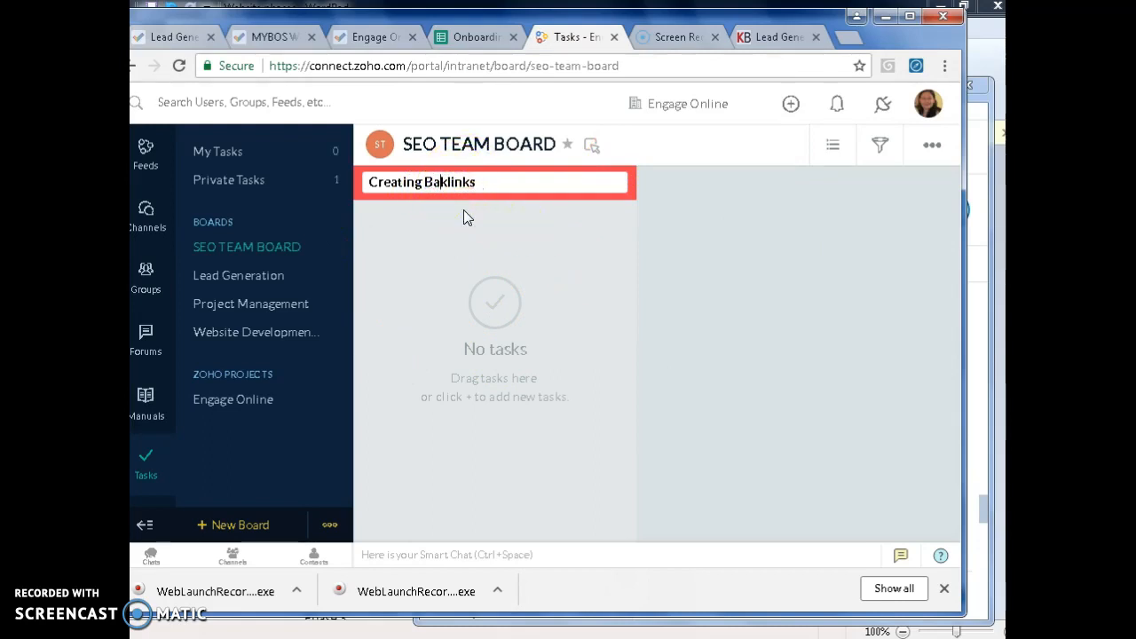
pyautogui.write('c')
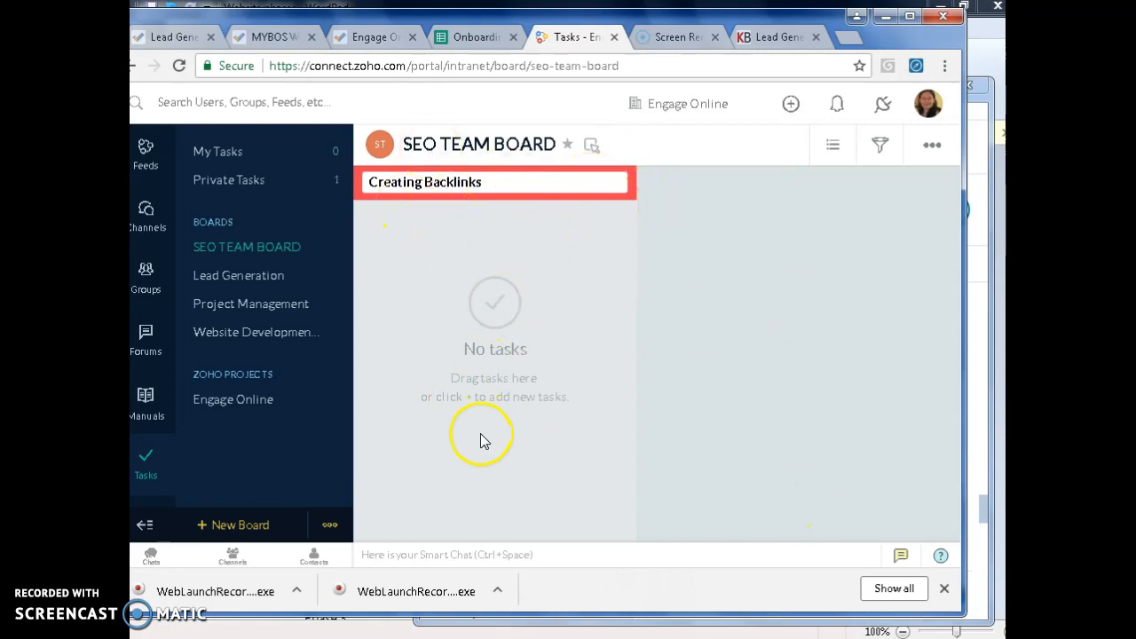
pyautogui.click(562, 179)
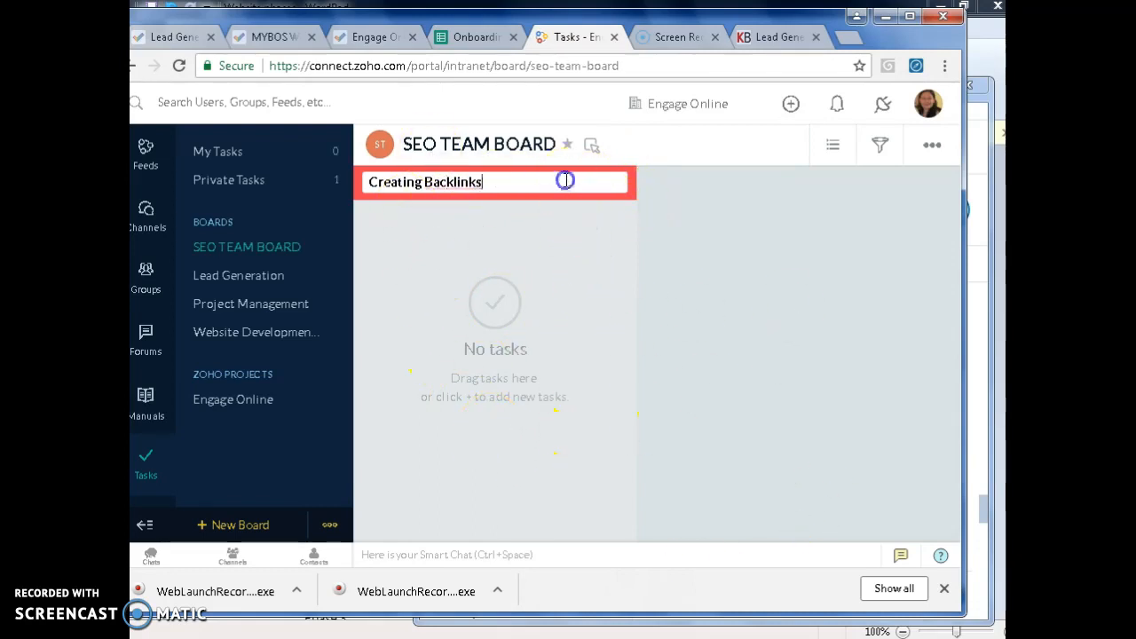
pyautogui.press('Return')
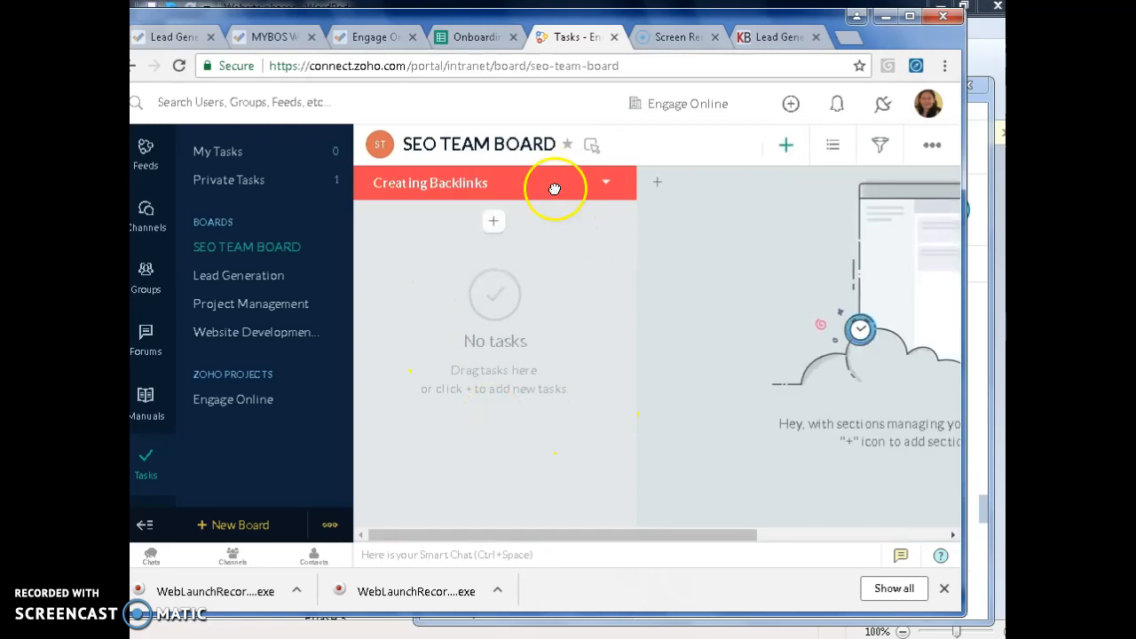
# Start a new task titled "Create backlinks" on the SEO TEAM BOARD.
pyautogui.click(786, 149)
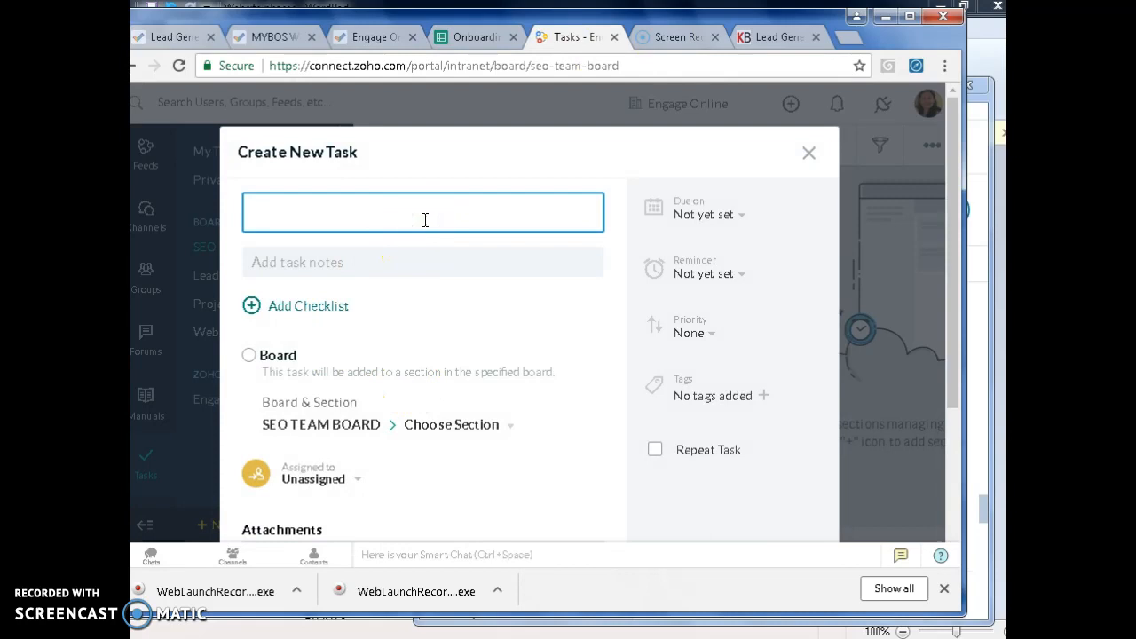
pyautogui.write('Create backlinks')
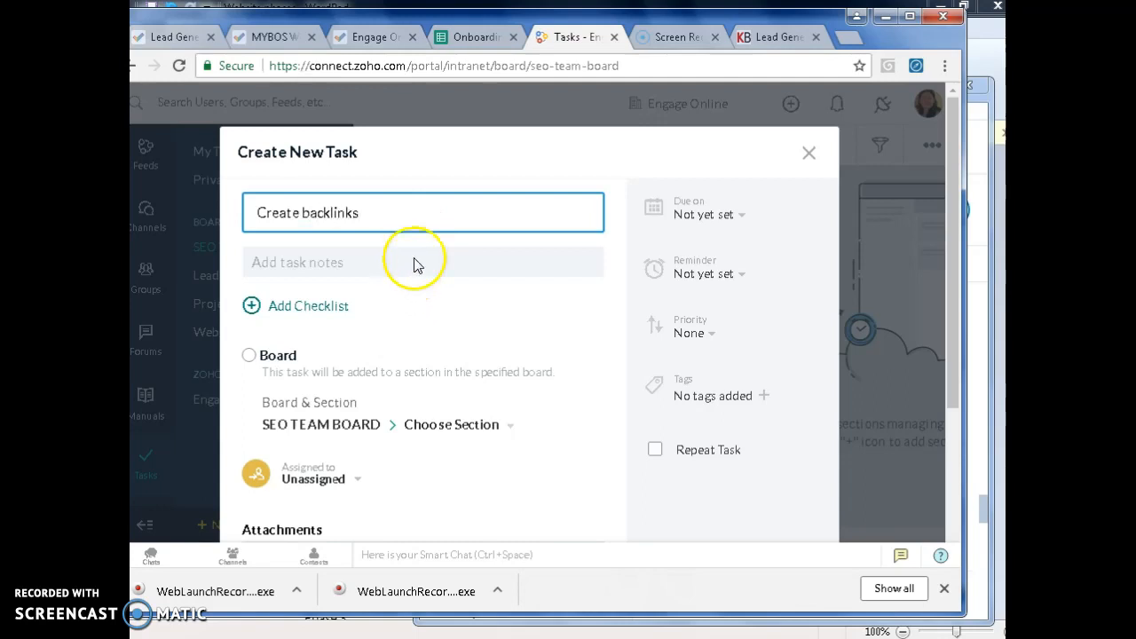
pyautogui.click(413, 259)
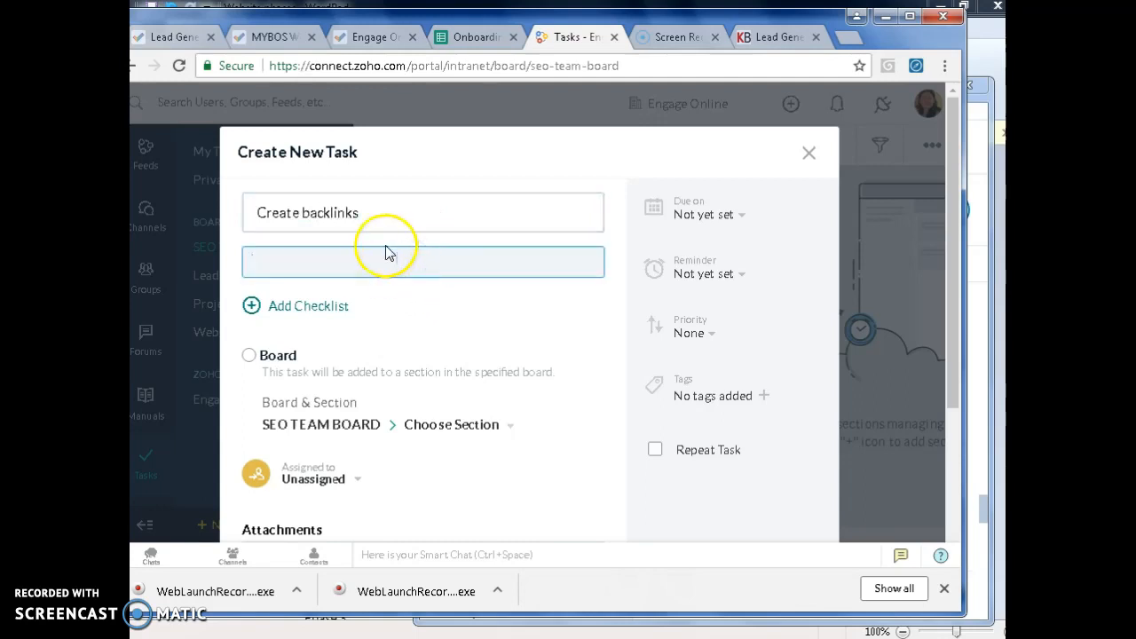
pyautogui.write('yag')
pyautogui.press('BackSpace')
pyautogui.press('BackSpace')
pyautogui.press('BackSpace')
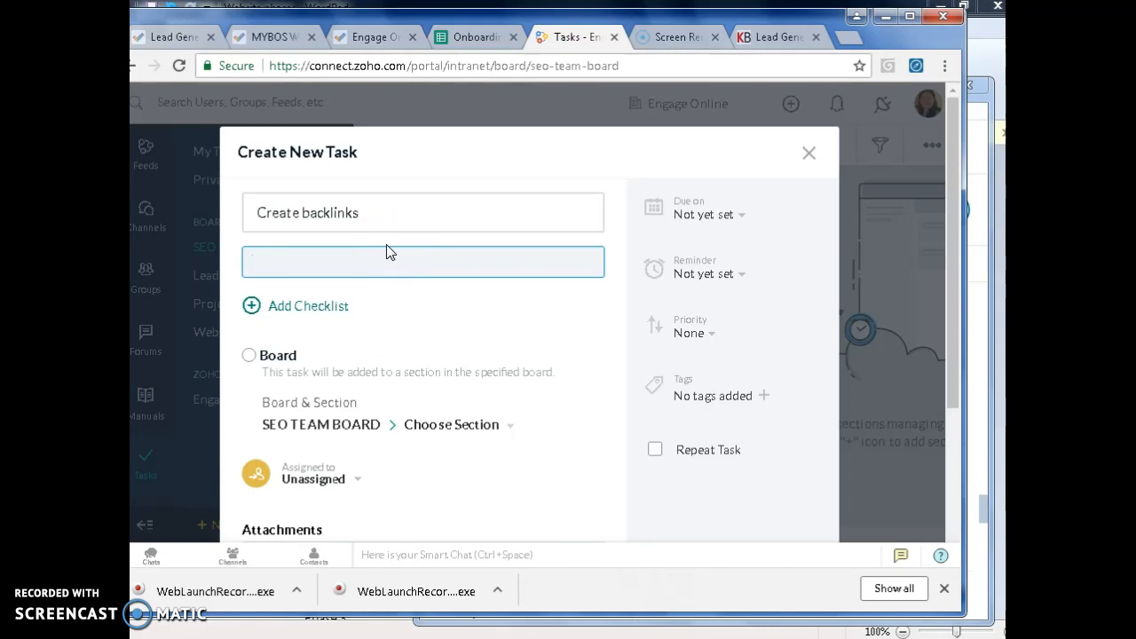
pyautogui.write('Need to be')
pyautogui.press('BackSpace')
pyautogui.press('BackSpace')
pyautogui.press('BackSpace')
pyautogui.press('BackSpace')
pyautogui.press('BackSpace')
pyautogui.press('BackSpace')
pyautogui.press('BackSpace')
pyautogui.press('BackSpace')
pyautogui.press('BackSpace')
pyautogui.press('BackSpace')
pyautogui.press('BackSpace')
pyautogui.press('BackSpace')
pyautogui.press('BackSpace')
pyautogui.press('BackSpace')
pyautogui.press('BackSpace')
pyautogui.press('BackSpace')
pyautogui.press('BackSpace')
pyautogui.press('BackSpace')
pyautogui.press('BackSpace')
pyautogui.press('BackSpace')
# Enter "For Smiles Dental" as the notes of the Create backlinks task.
pyautogui.write('For S')
pyautogui.press('BackSpace')
pyautogui.write('Smiles Dental')
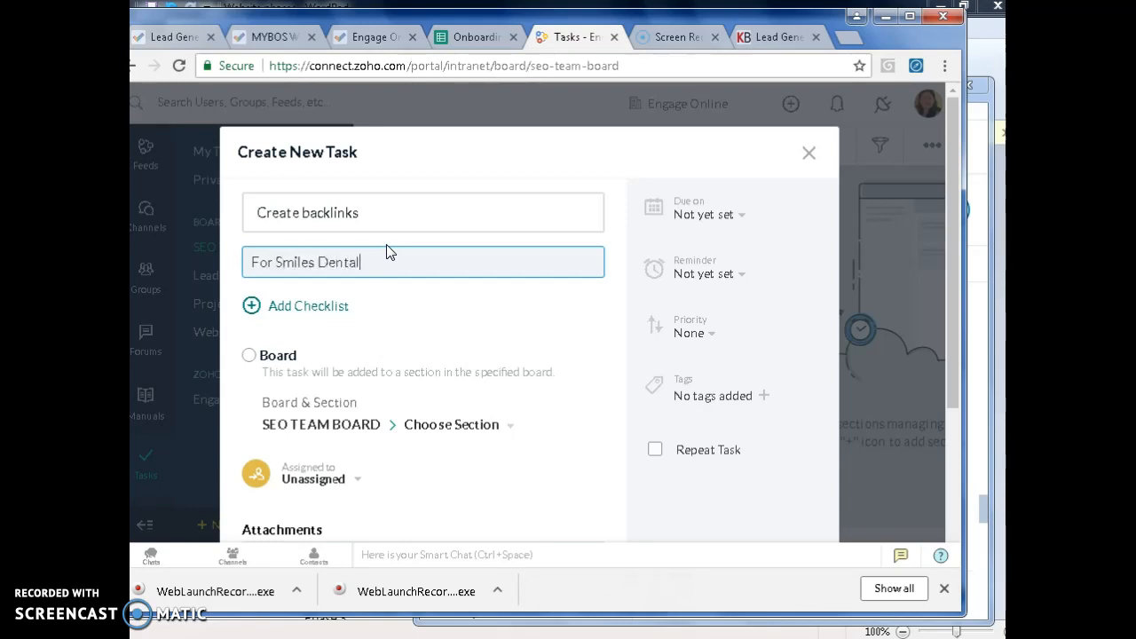
# Place the new task in the Creating Backlinks section of the SEO TEAM BOARD.
pyautogui.scroll(-1, 417, 359)
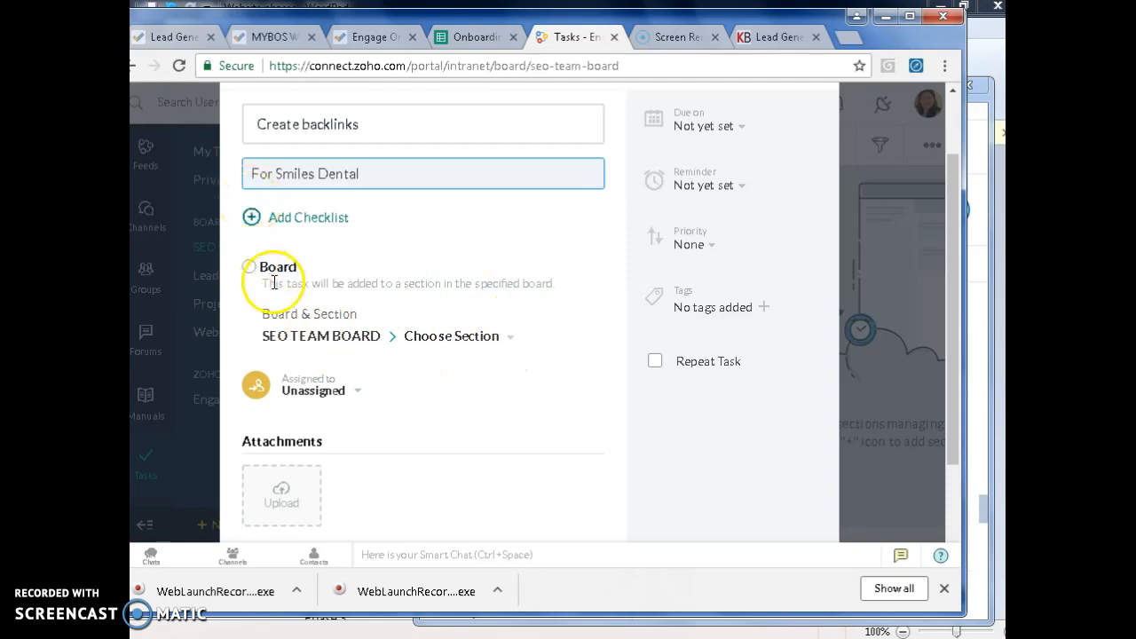
pyautogui.click(433, 334)
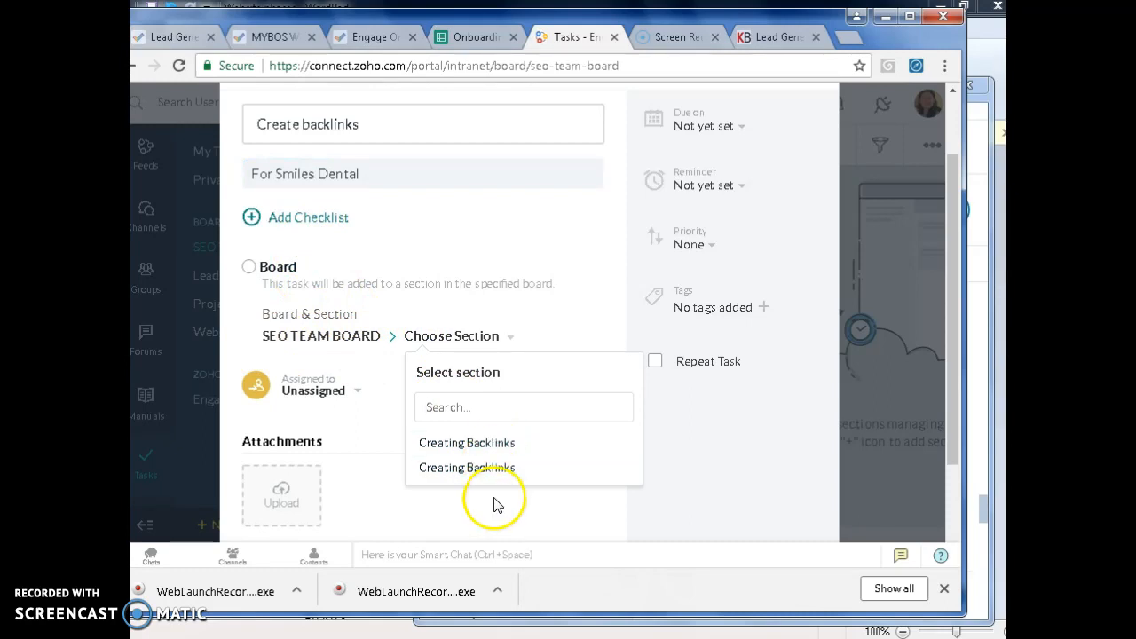
pyautogui.scroll(1, 559, 463)
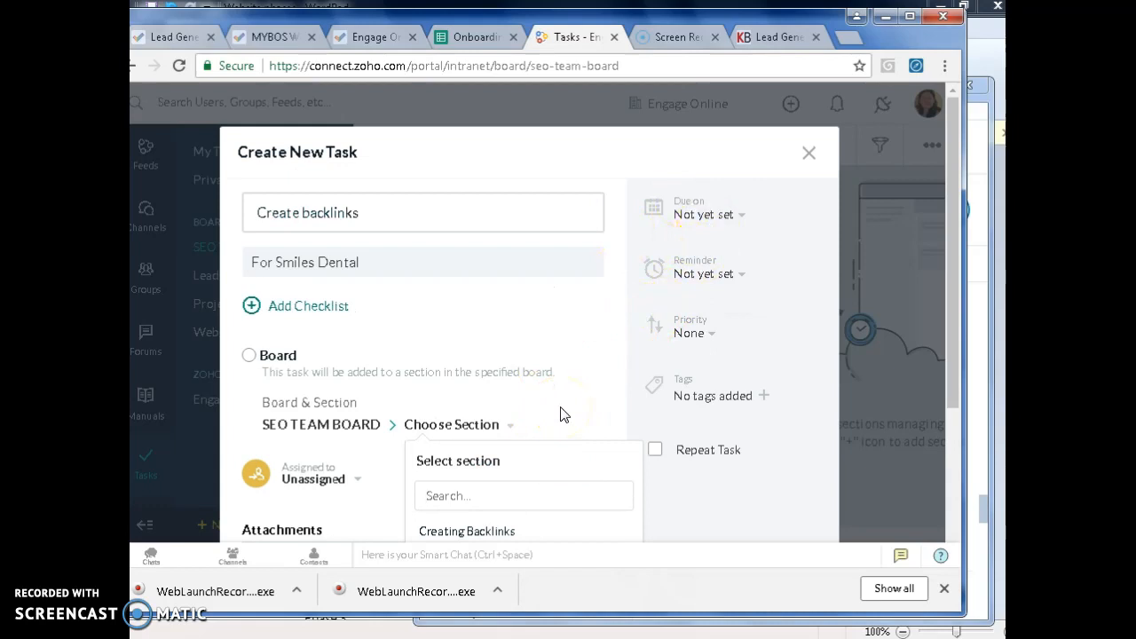
pyautogui.scroll(-1, 560, 415)
pyautogui.click(561, 375)
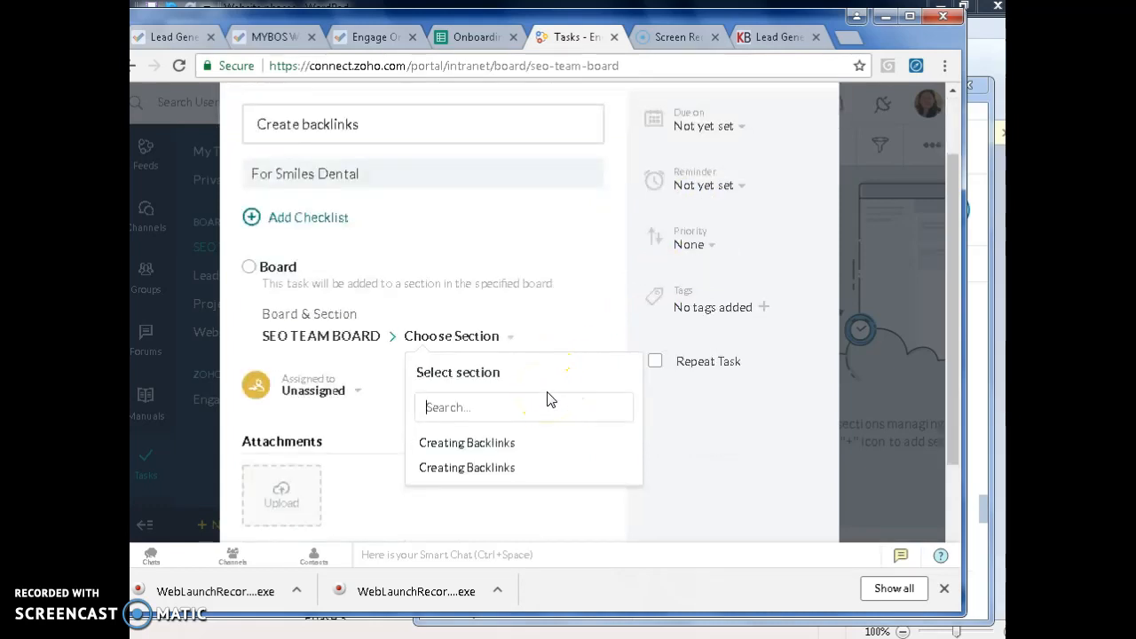
pyautogui.click(489, 448)
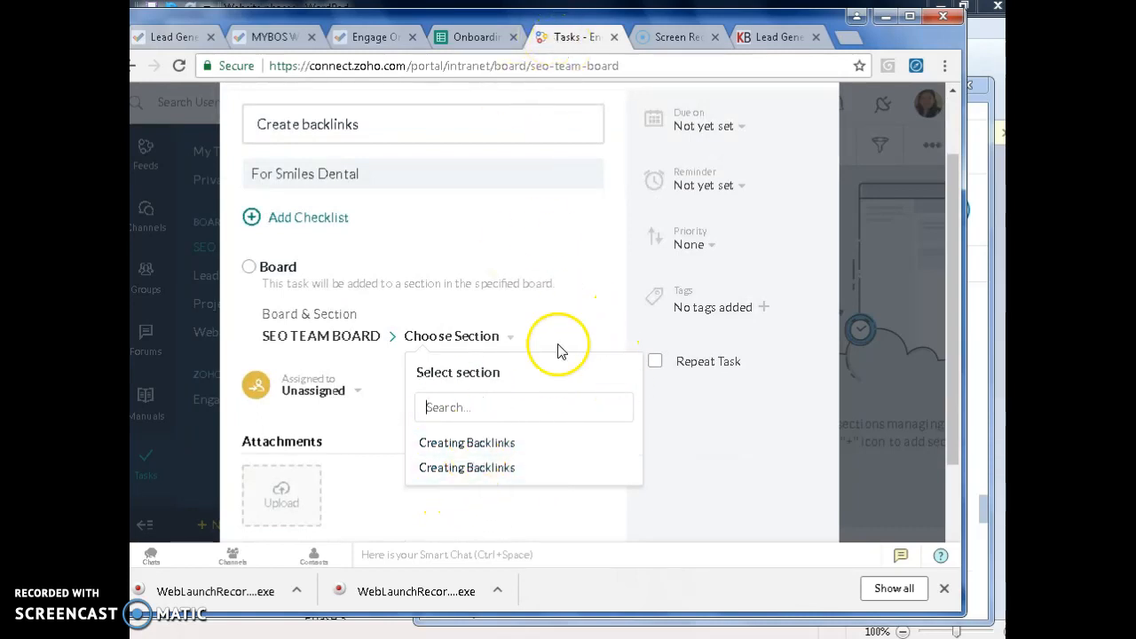
pyautogui.click(501, 442)
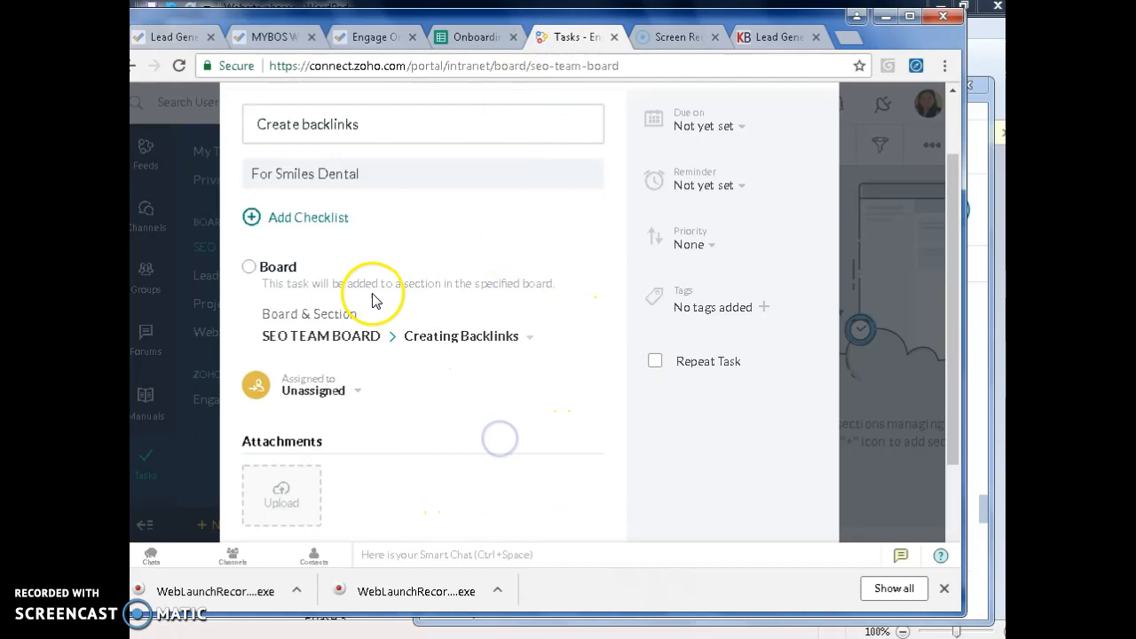
# Assign the Create backlinks task to the member who was added to the board first.
pyautogui.click(304, 392)
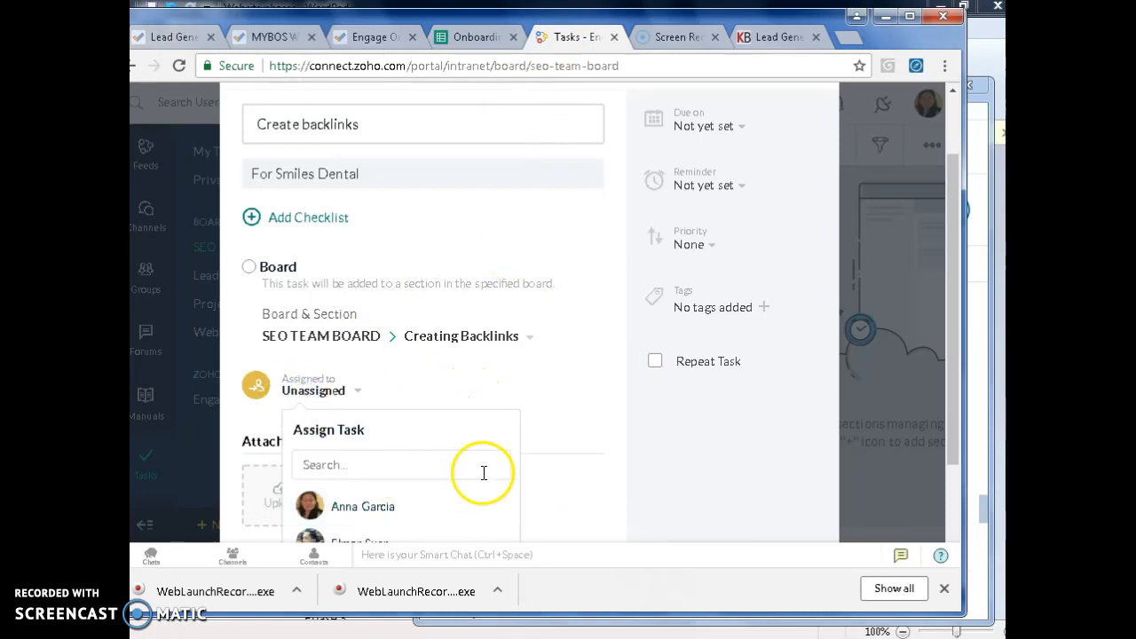
pyautogui.scroll(-3, 482, 471)
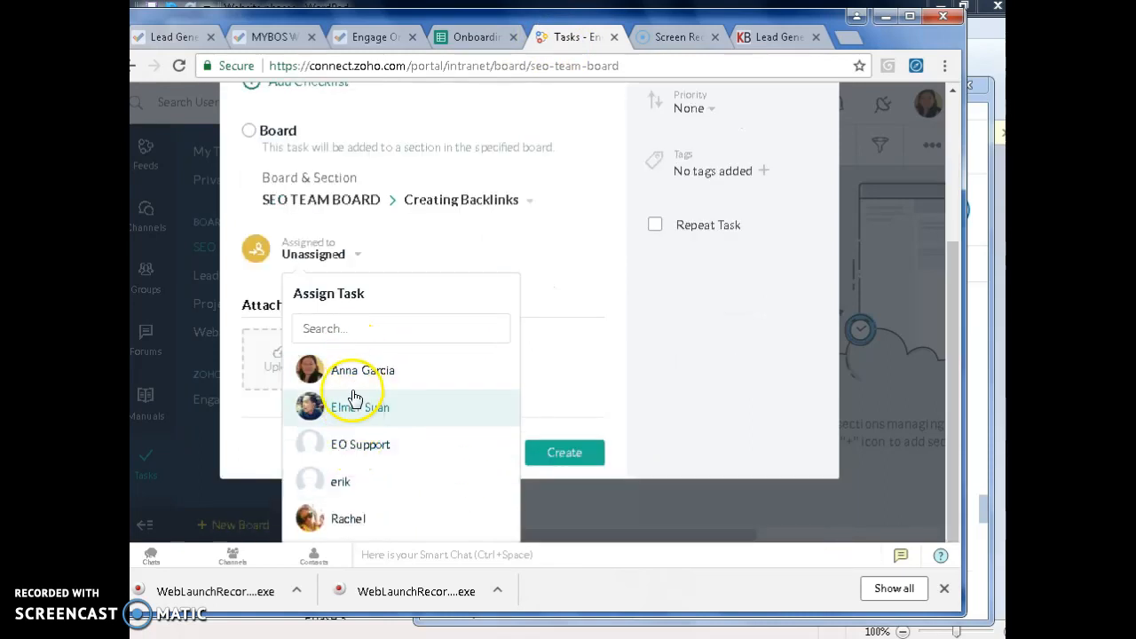
pyautogui.click(356, 406)
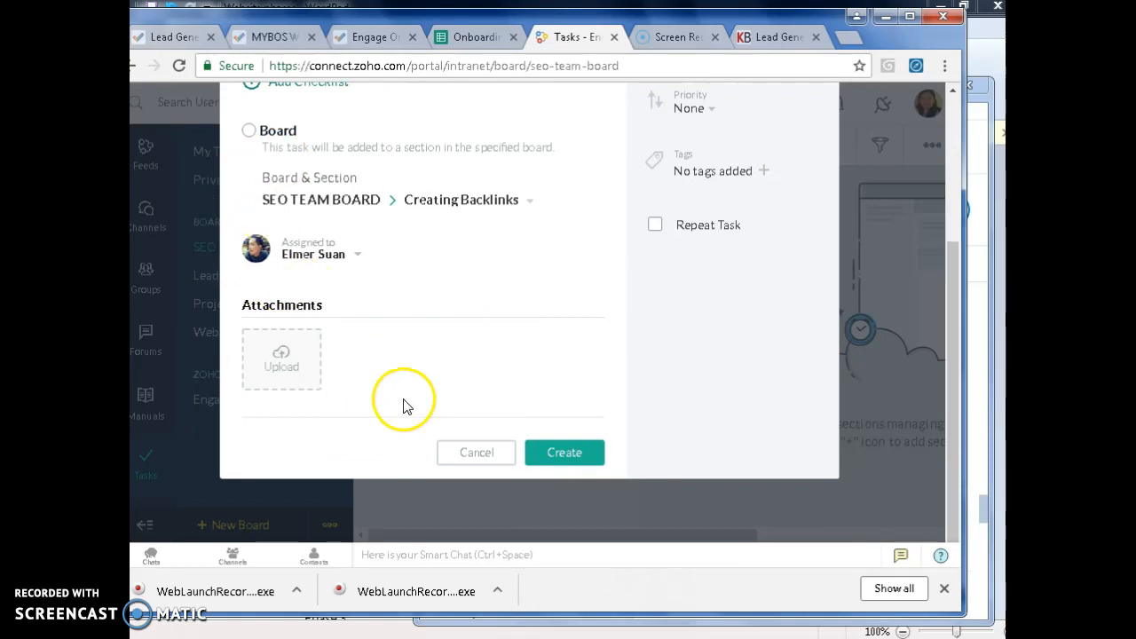
# Set the task's due date to 14-May-2018 and its priority to High, leaving the reminder unset.
pyautogui.scroll(5, 471, 360)
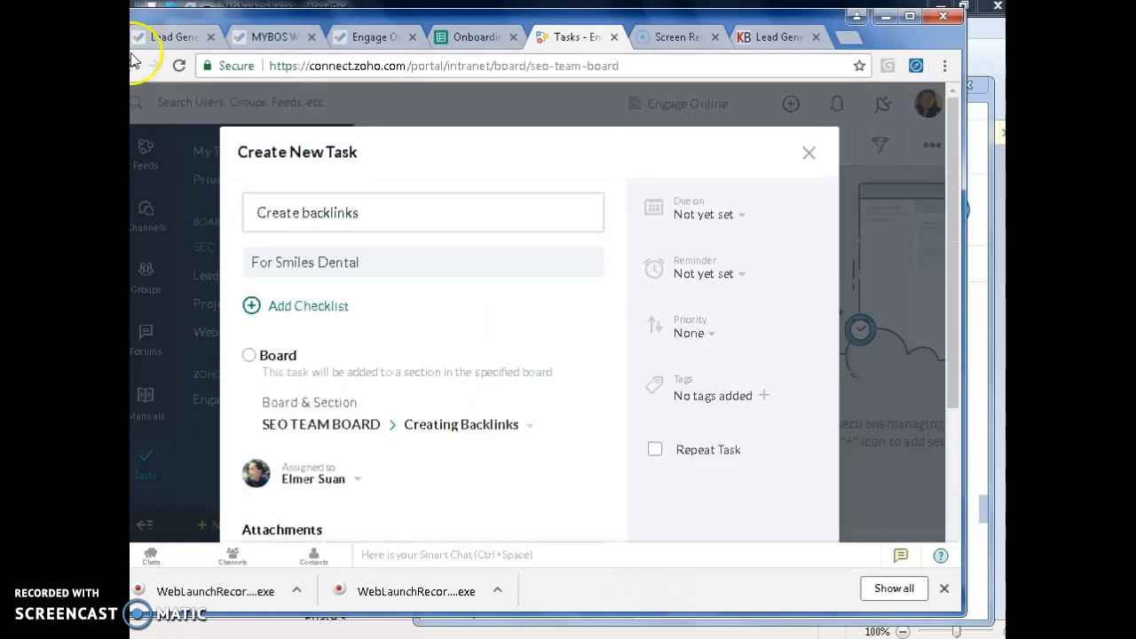
pyautogui.click(697, 218)
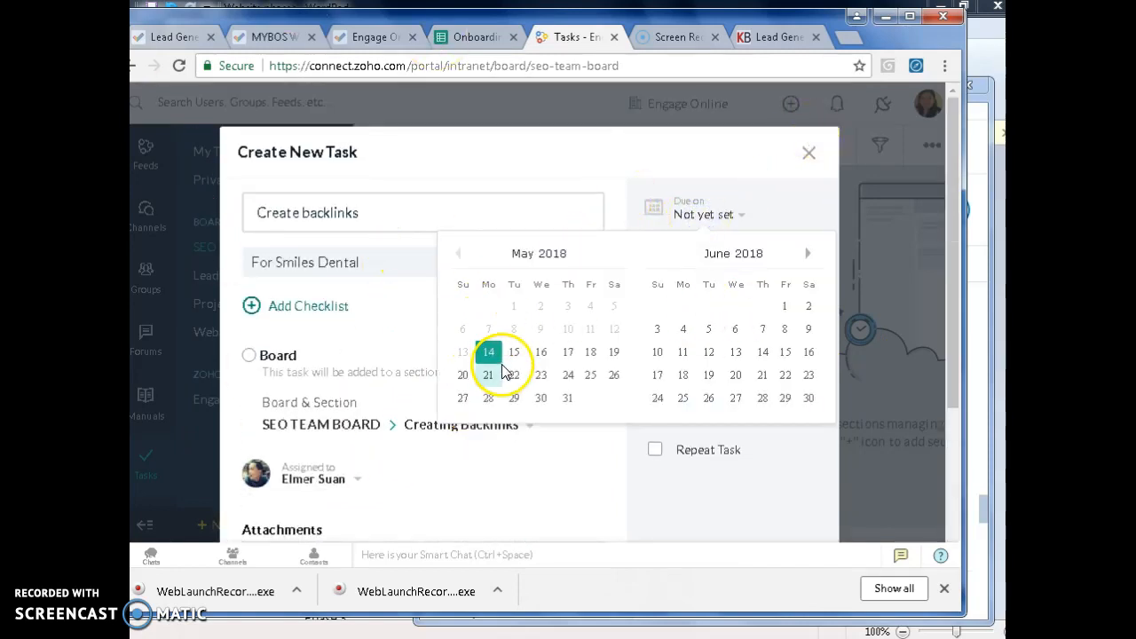
pyautogui.click(486, 349)
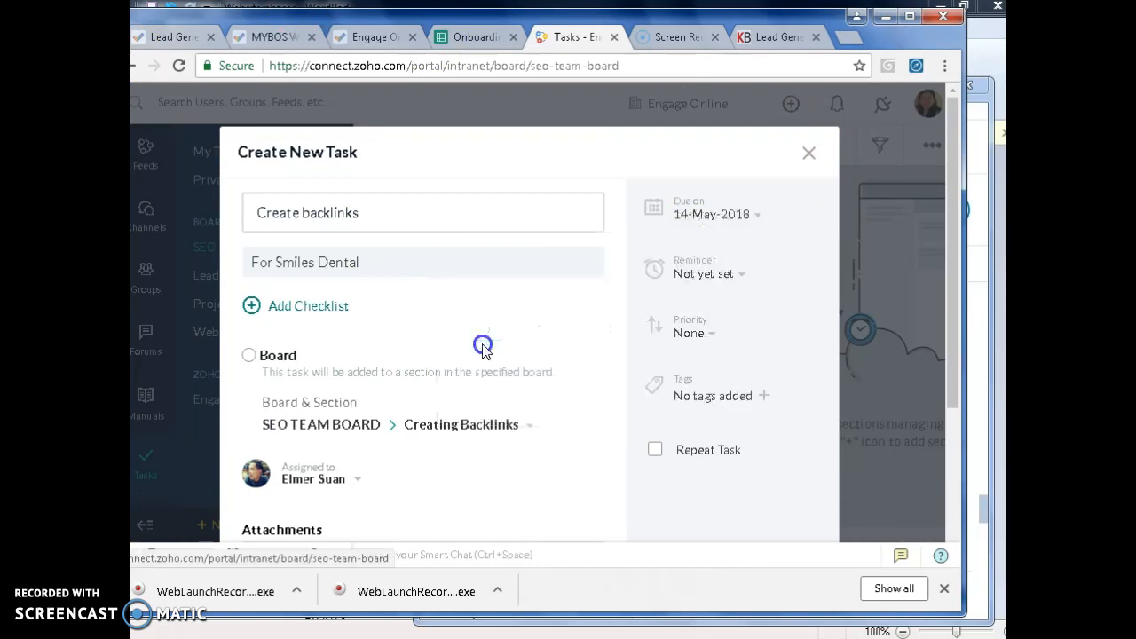
pyautogui.click(718, 273)
pyautogui.click(795, 262)
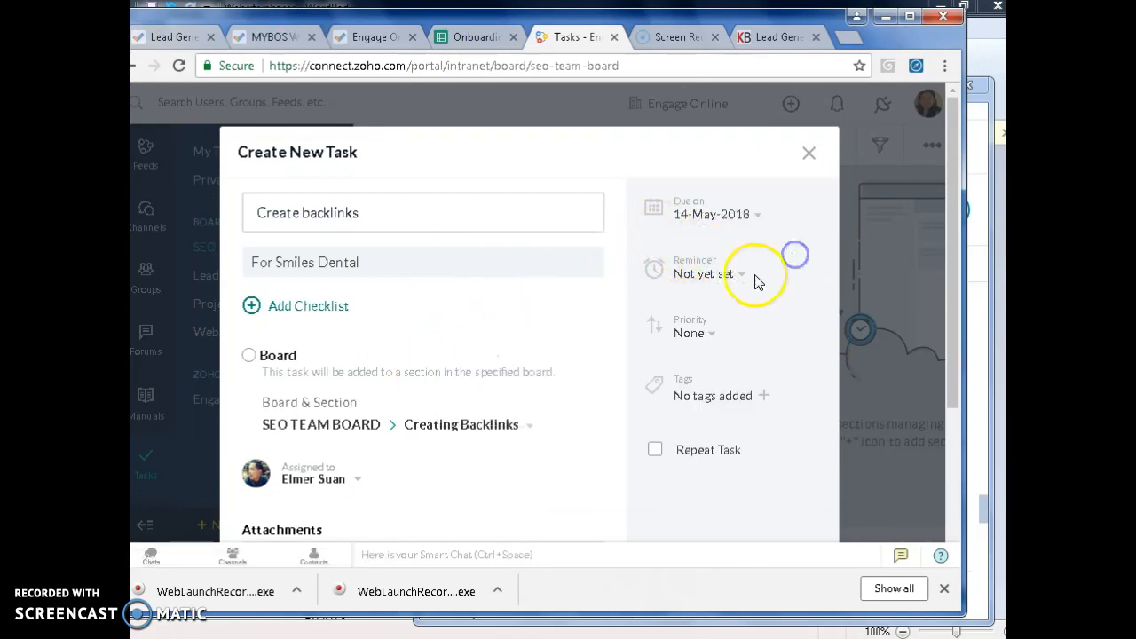
pyautogui.scroll(-2, 642, 311)
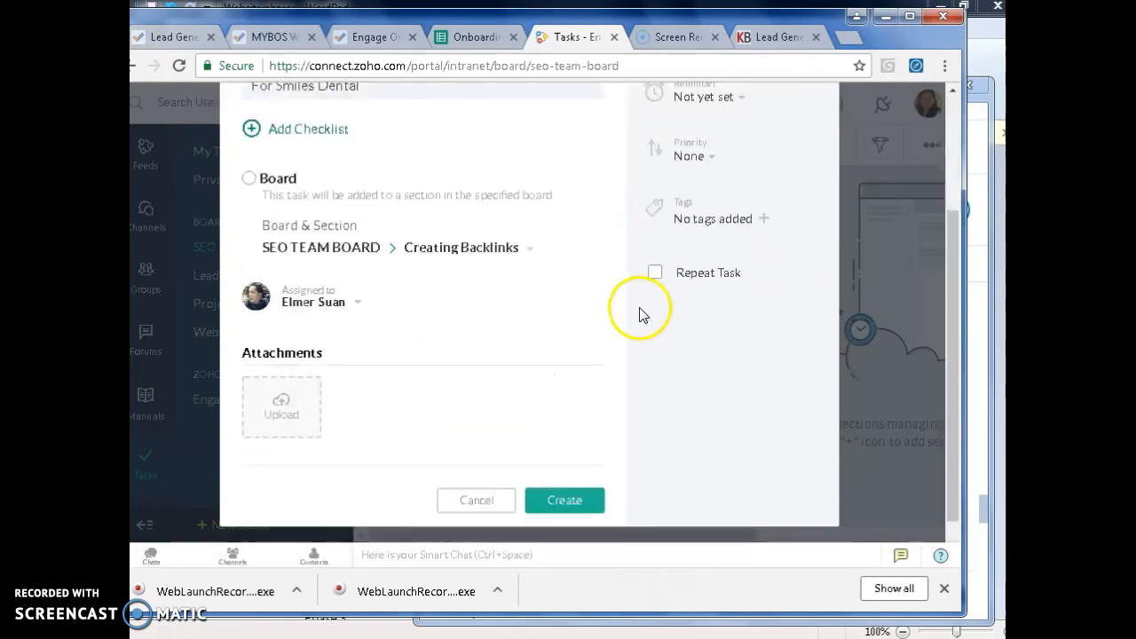
pyautogui.click(693, 162)
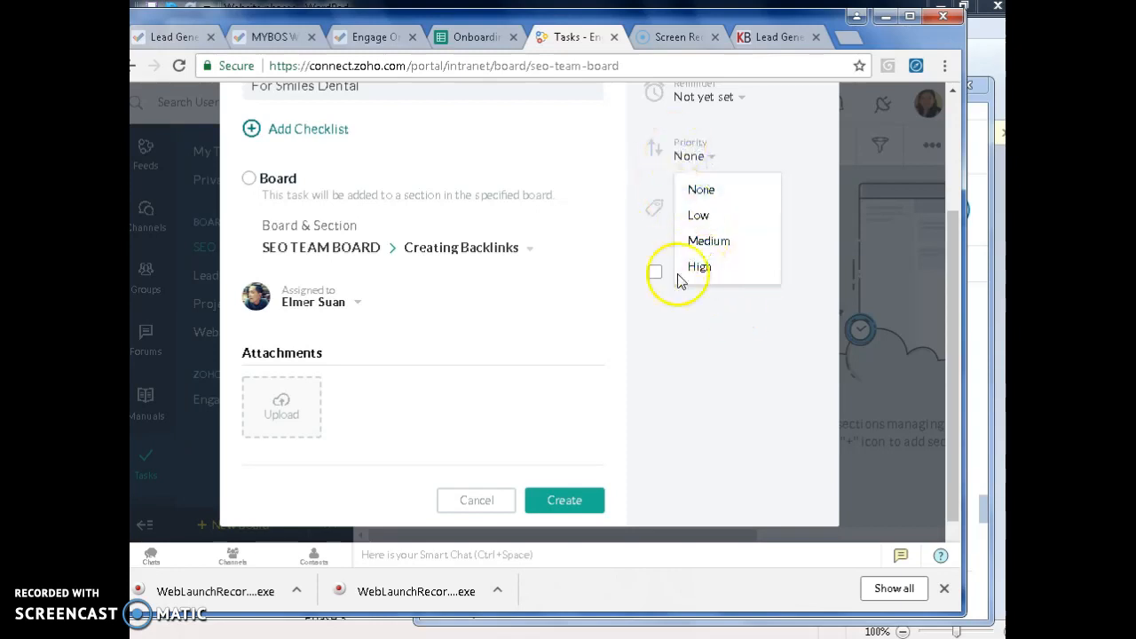
pyautogui.click(700, 267)
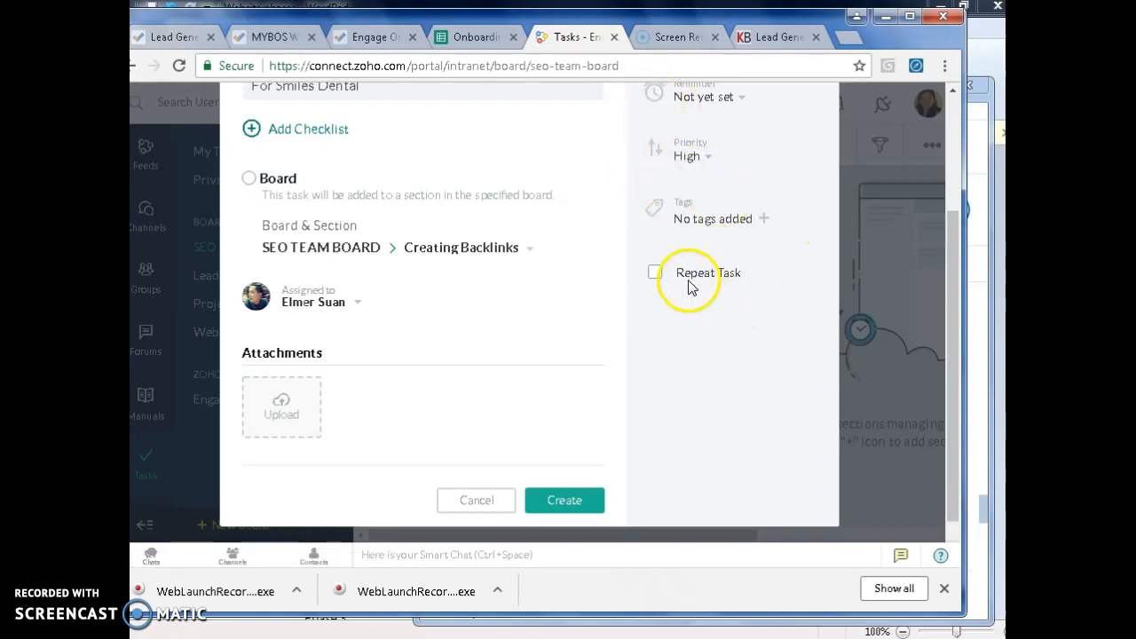
# Create the Create backlinks task with no tags, checklist, attachments or repetition.
pyautogui.scroll(-1, 441, 288)
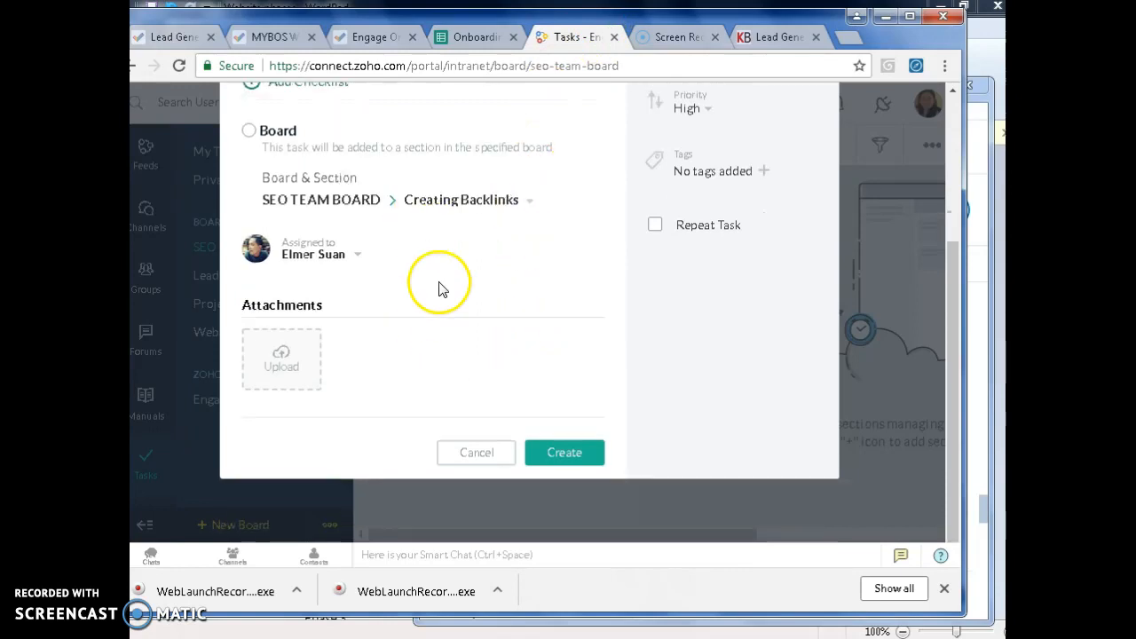
pyautogui.scroll(1, 441, 288)
pyautogui.scroll(-1, 540, 443)
pyautogui.click(596, 444)
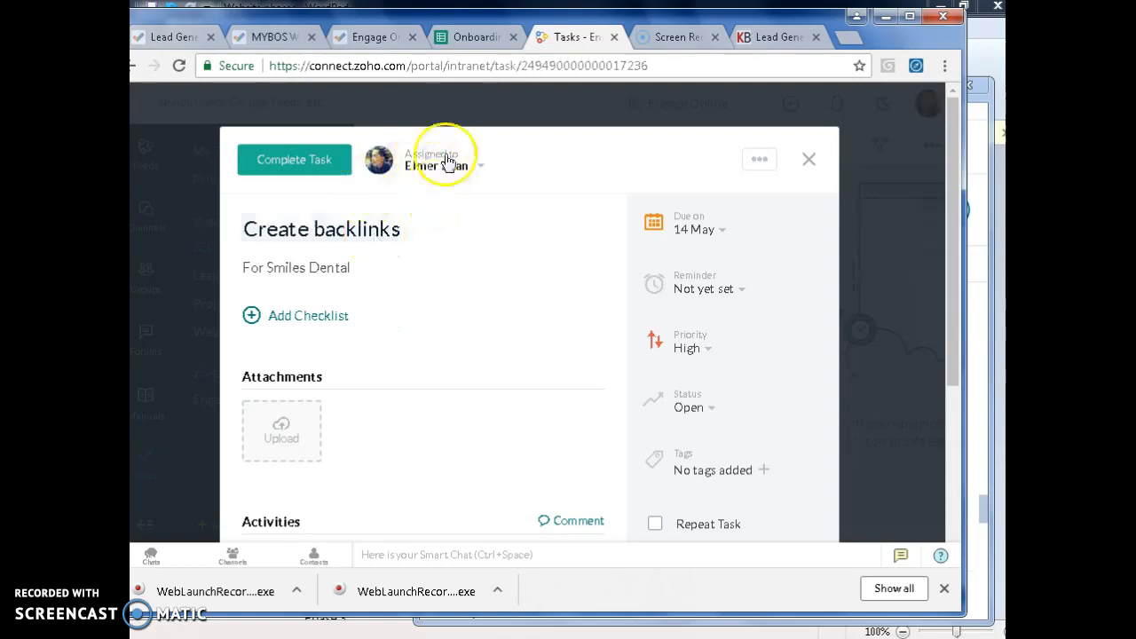
# Review the created backlinks task's details and activities, and close it to return to the board.
pyautogui.scroll(-2, 427, 445)
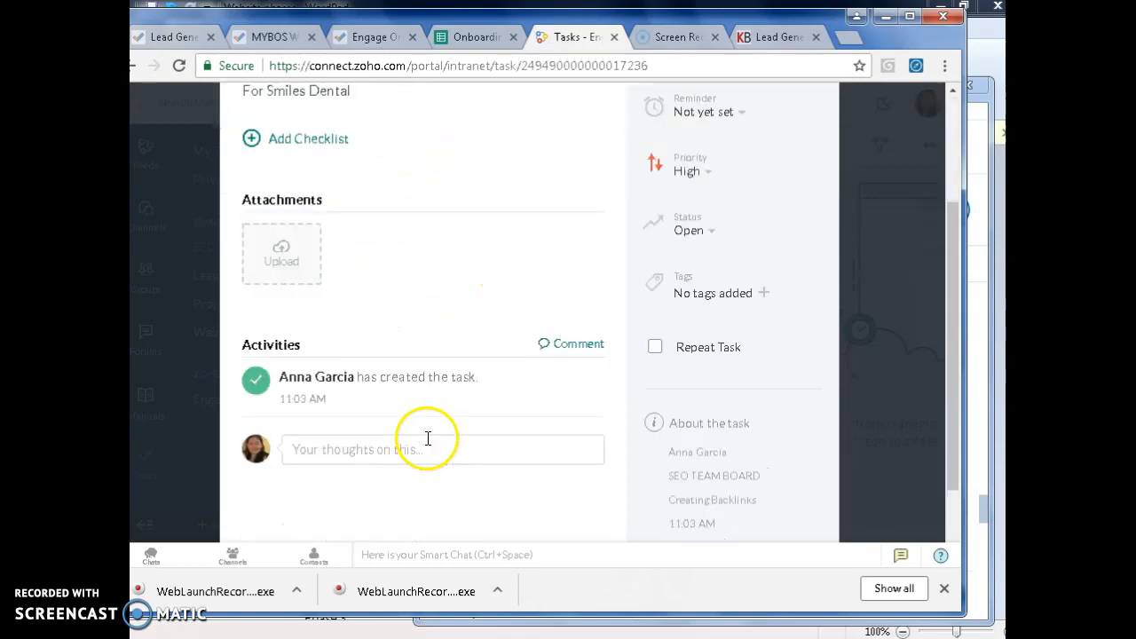
pyautogui.scroll(-2, 427, 439)
pyautogui.scroll(4, 426, 447)
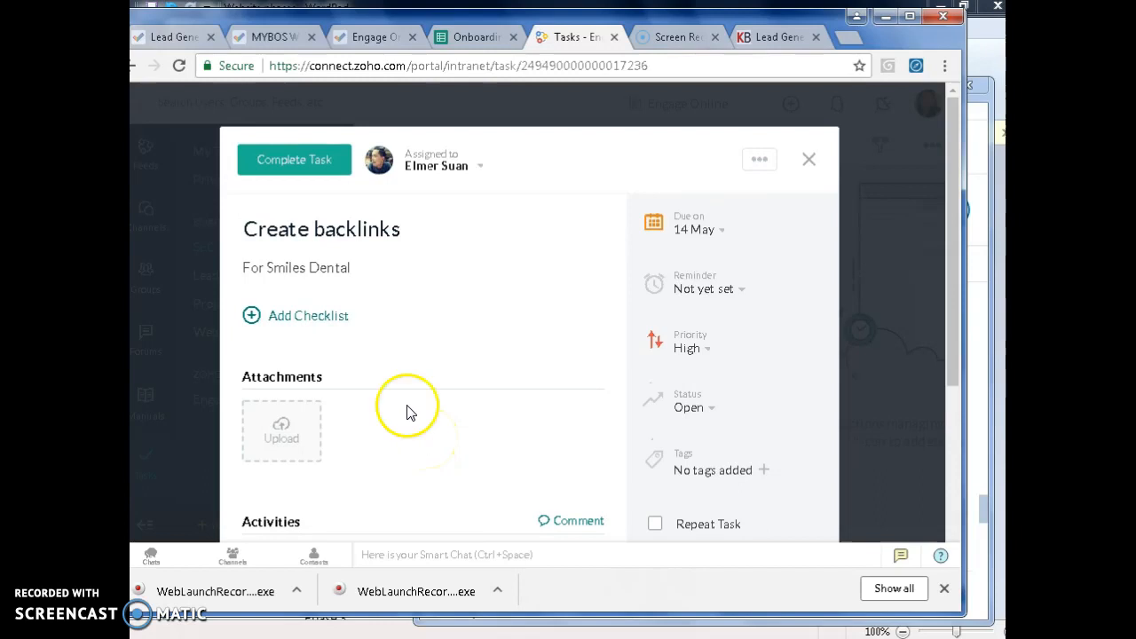
pyautogui.click(809, 161)
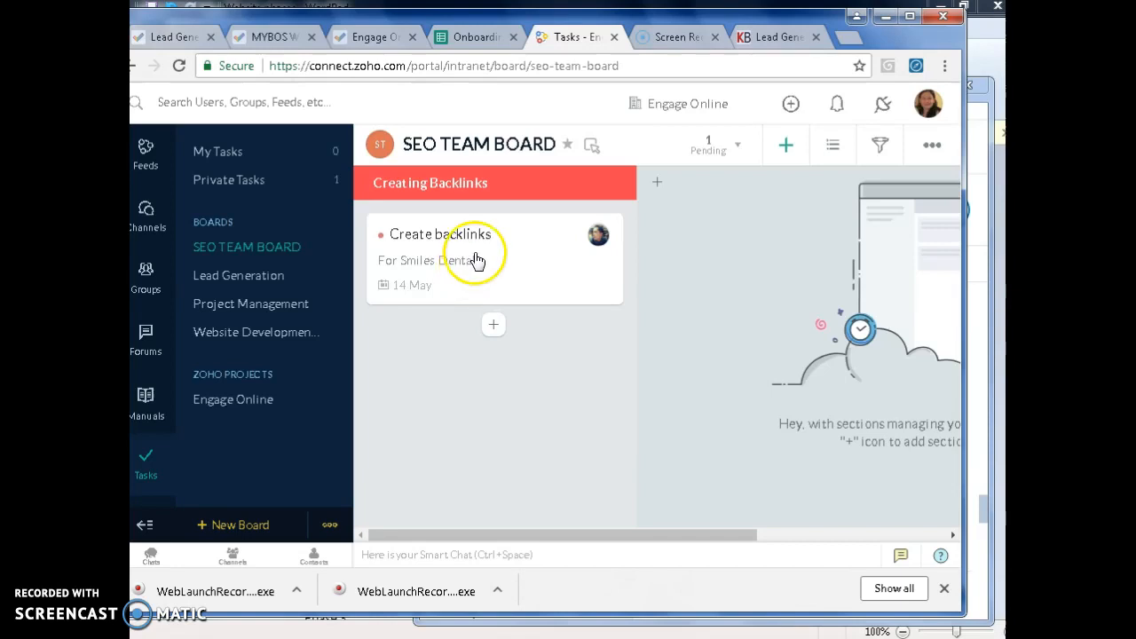
pyautogui.click(656, 181)
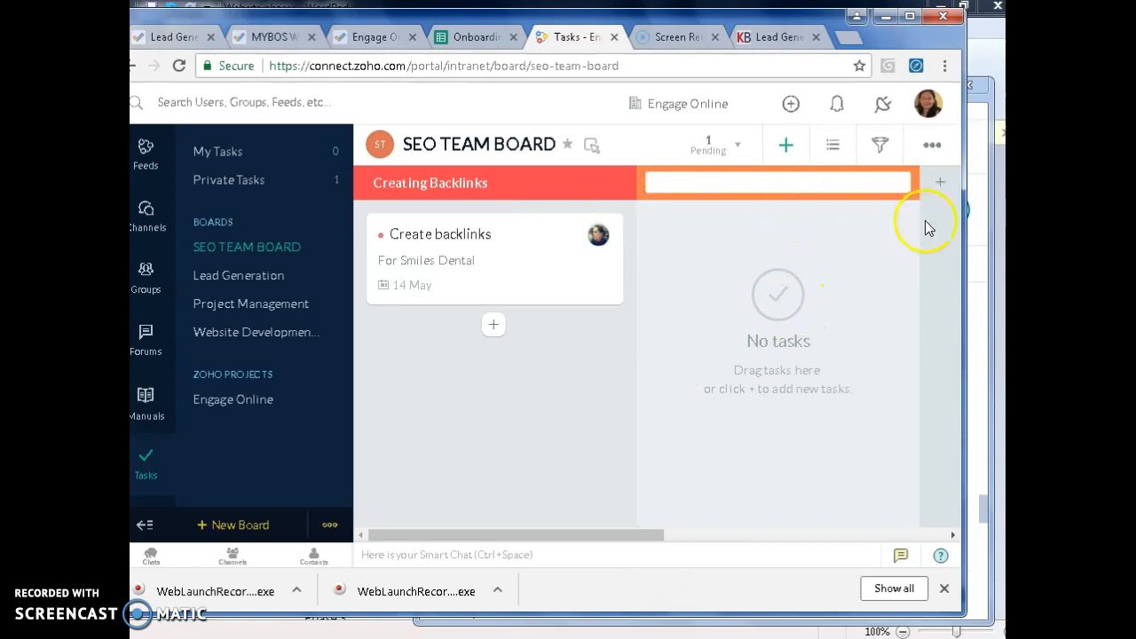
pyautogui.click(936, 187)
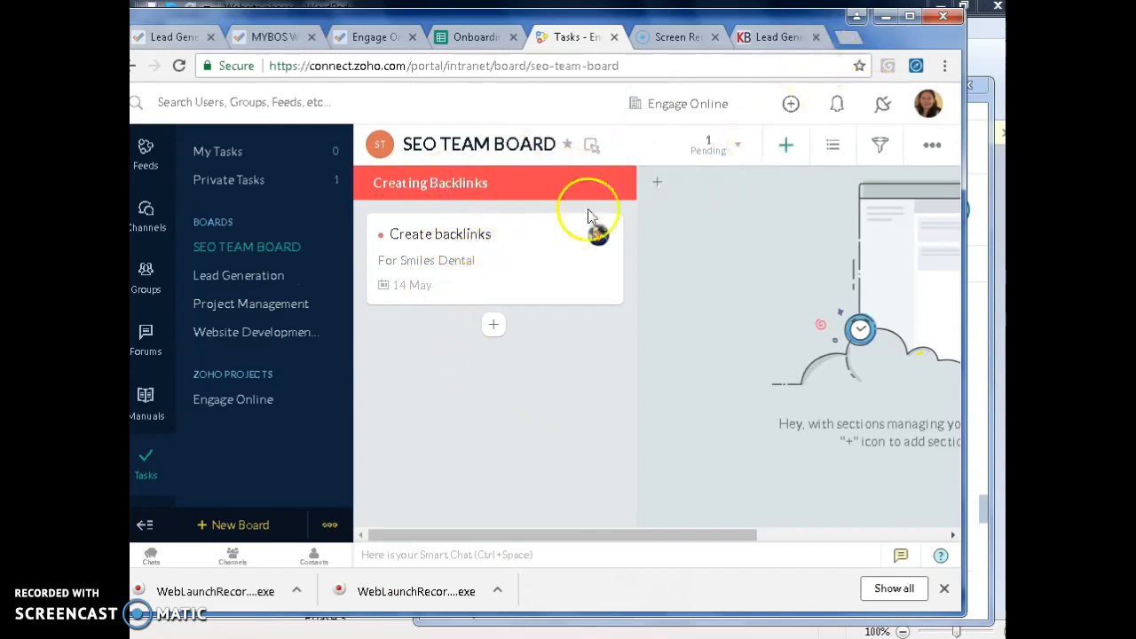
pyautogui.moveTo(750, 536); pyautogui.dragTo(603, 544)
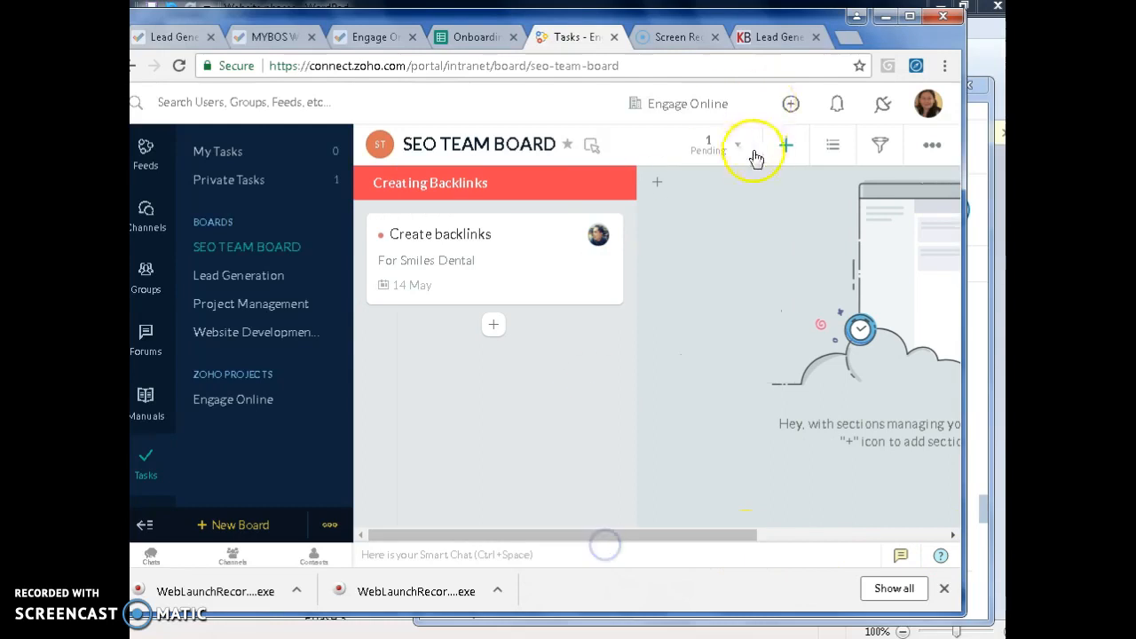
# Display the SEO TEAM BOARD tasks in List view and in Calendar View.
pyautogui.click(831, 151)
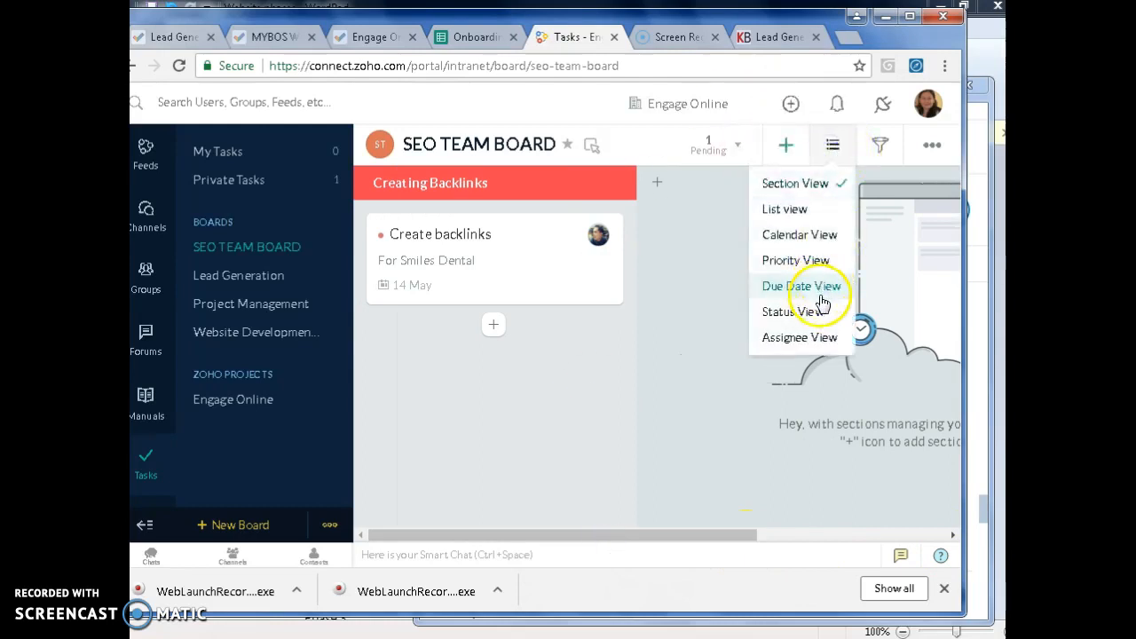
pyautogui.click(816, 209)
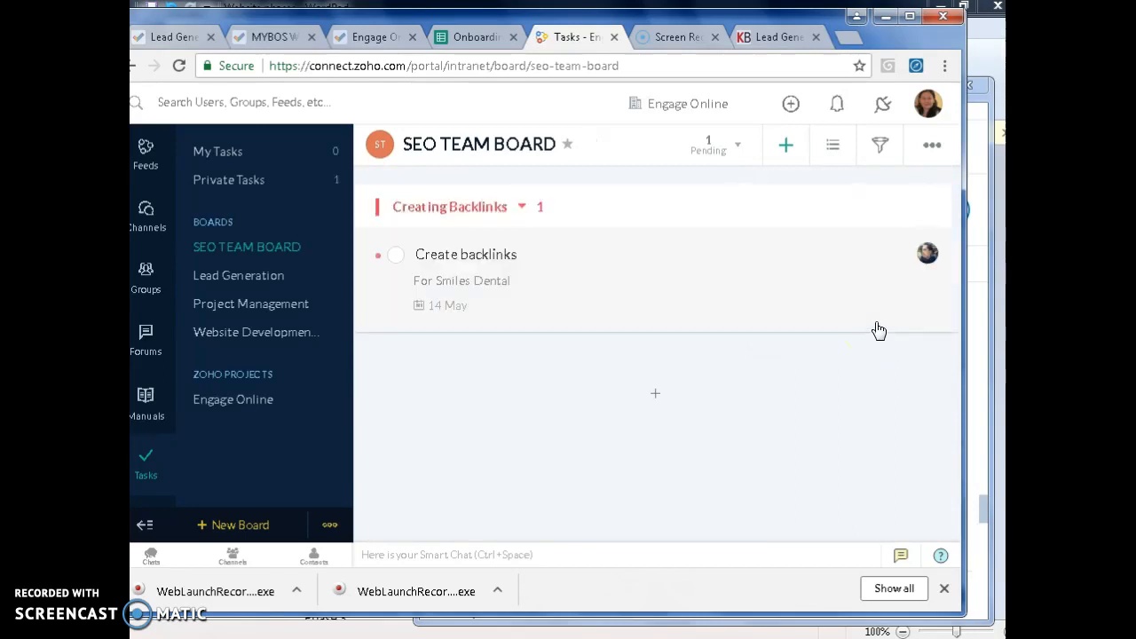
pyautogui.click(836, 145)
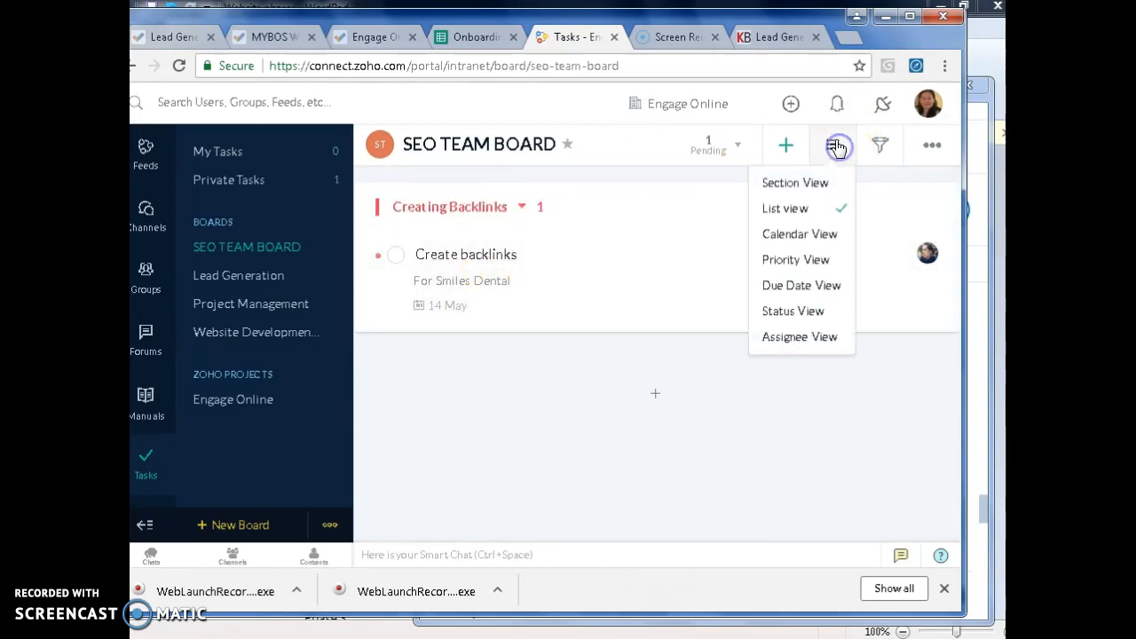
pyautogui.click(788, 243)
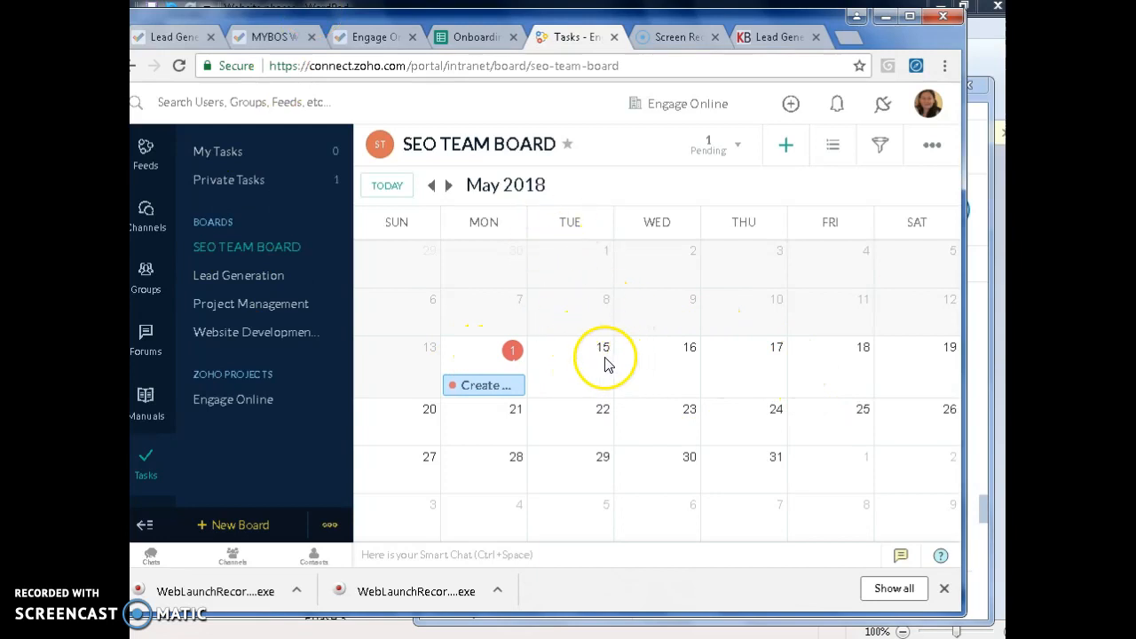
# Display the board's tasks in Priority View and in Due Date View, looking through to the No Due Date column.
pyautogui.click(832, 149)
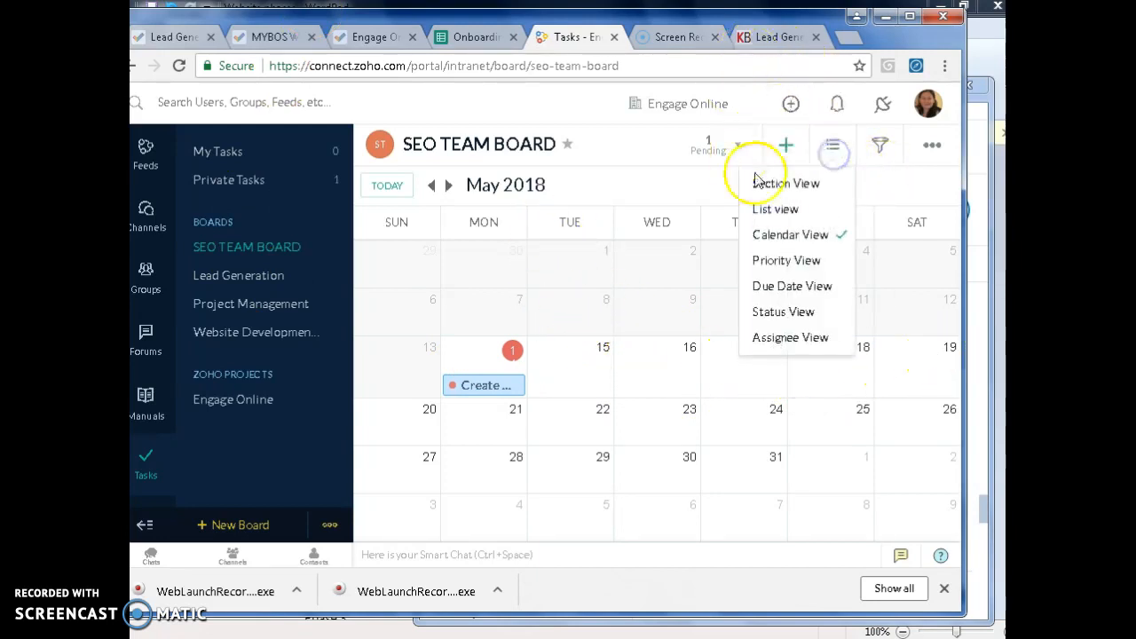
pyautogui.click(777, 266)
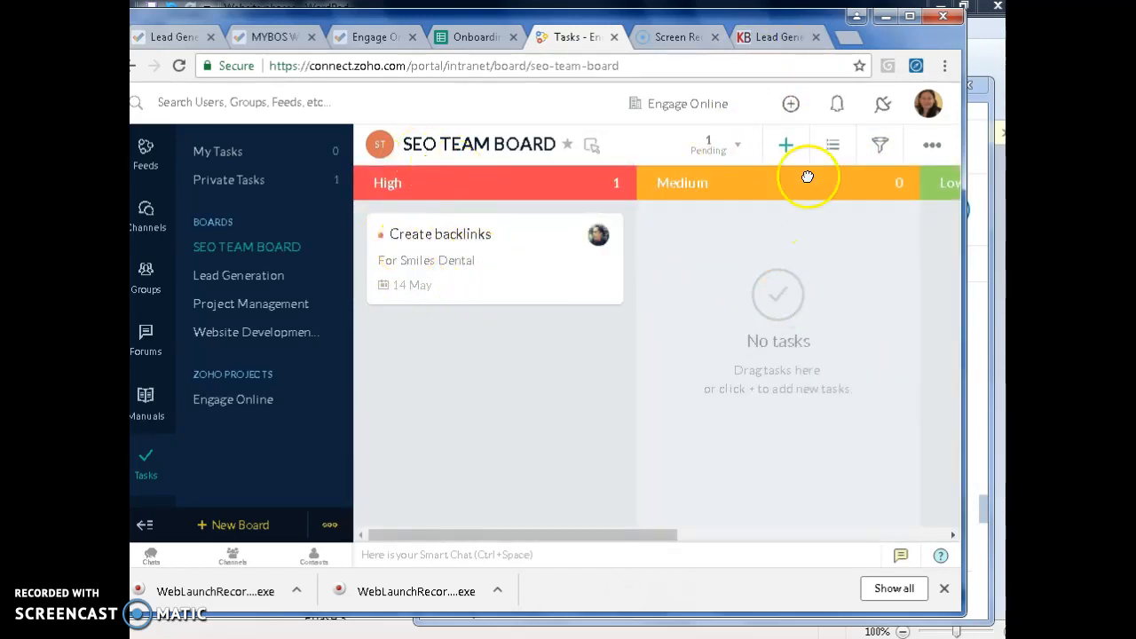
pyautogui.click(831, 146)
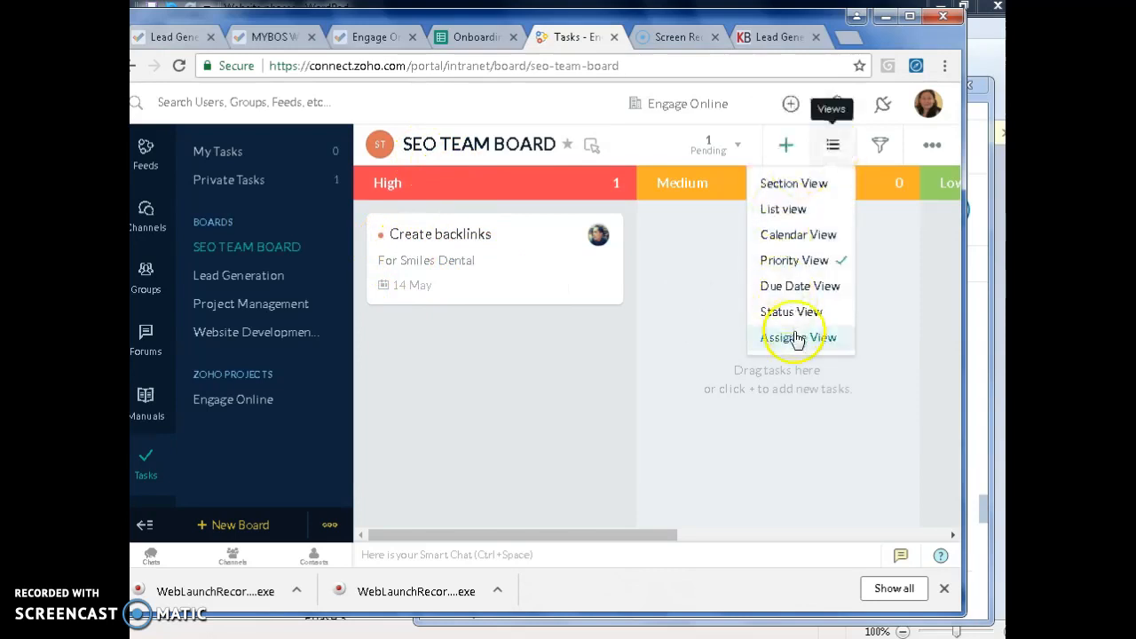
pyautogui.click(808, 293)
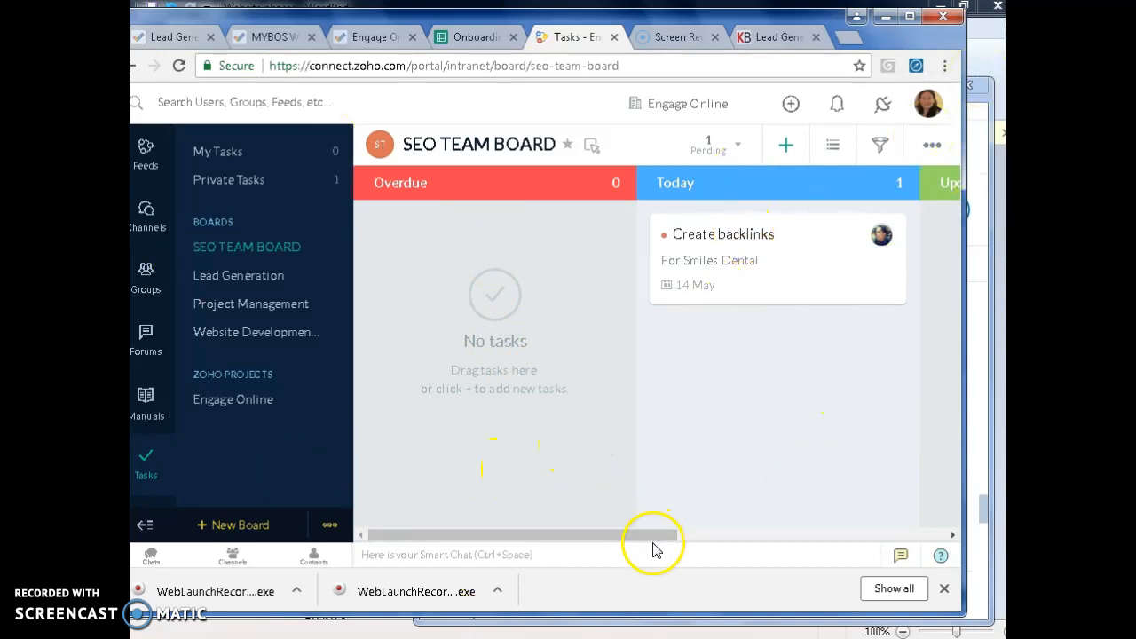
pyautogui.moveTo(651, 535); pyautogui.dragTo(956, 557)
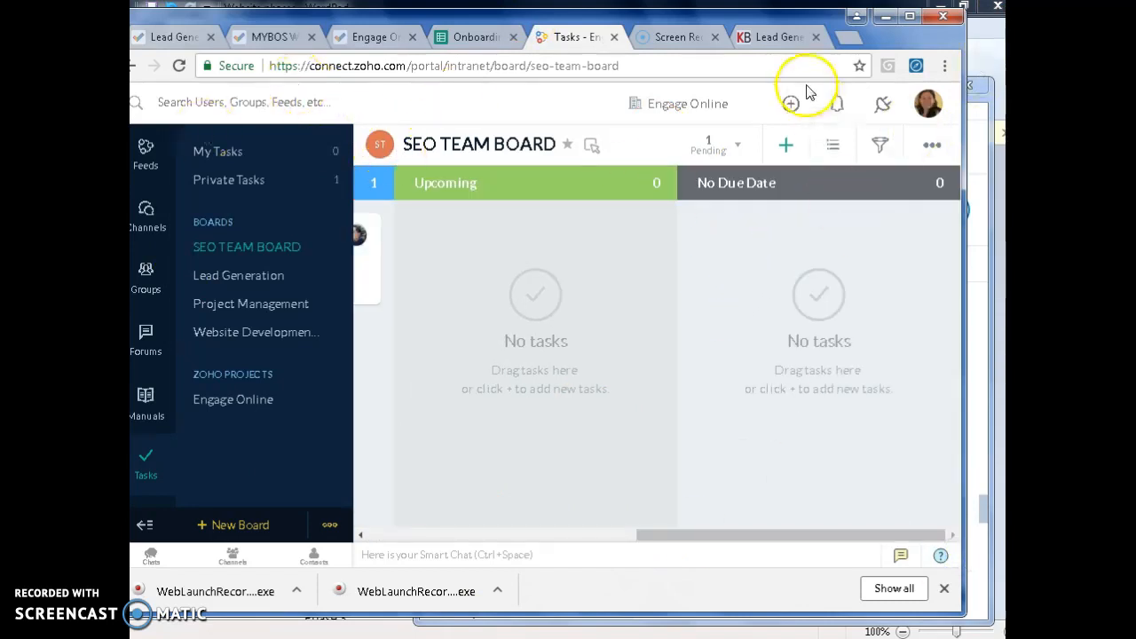
# Display the board's tasks in Status View and in Assignee View, looking through to the last assignee column.
pyautogui.click(843, 145)
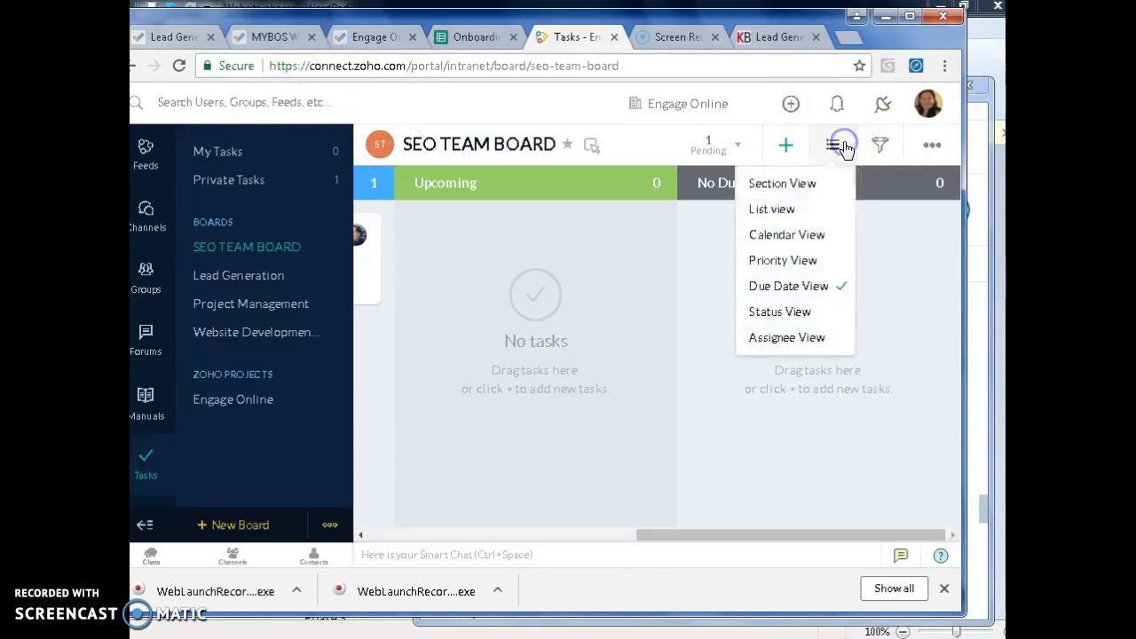
pyautogui.click(801, 316)
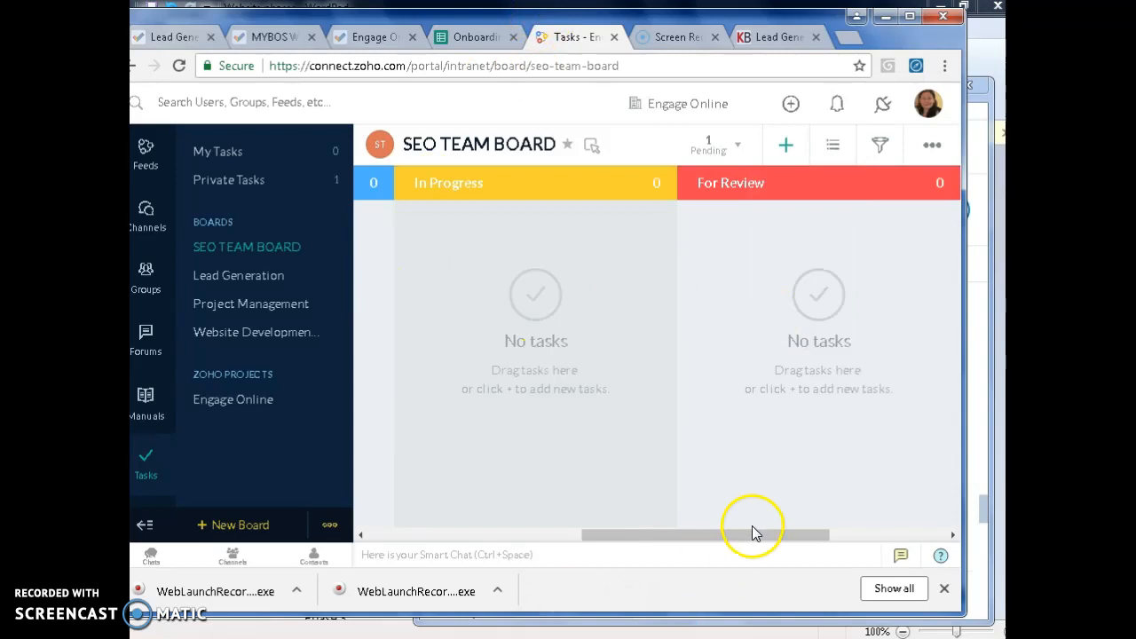
pyautogui.moveTo(763, 532); pyautogui.dragTo(854, 520)
pyautogui.click(832, 144)
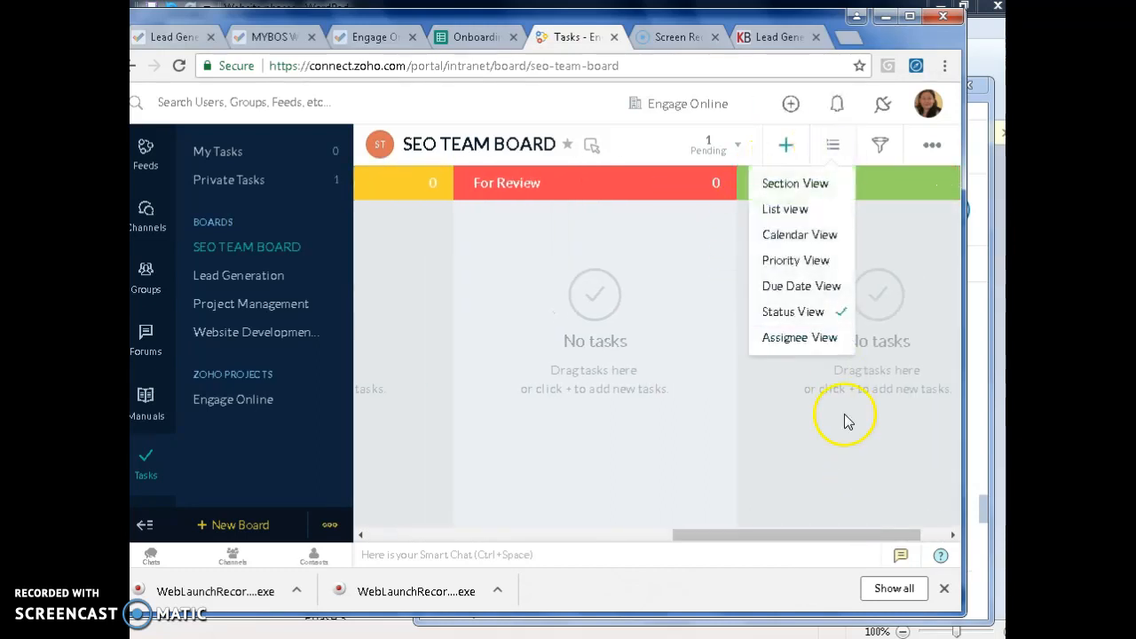
pyautogui.click(794, 339)
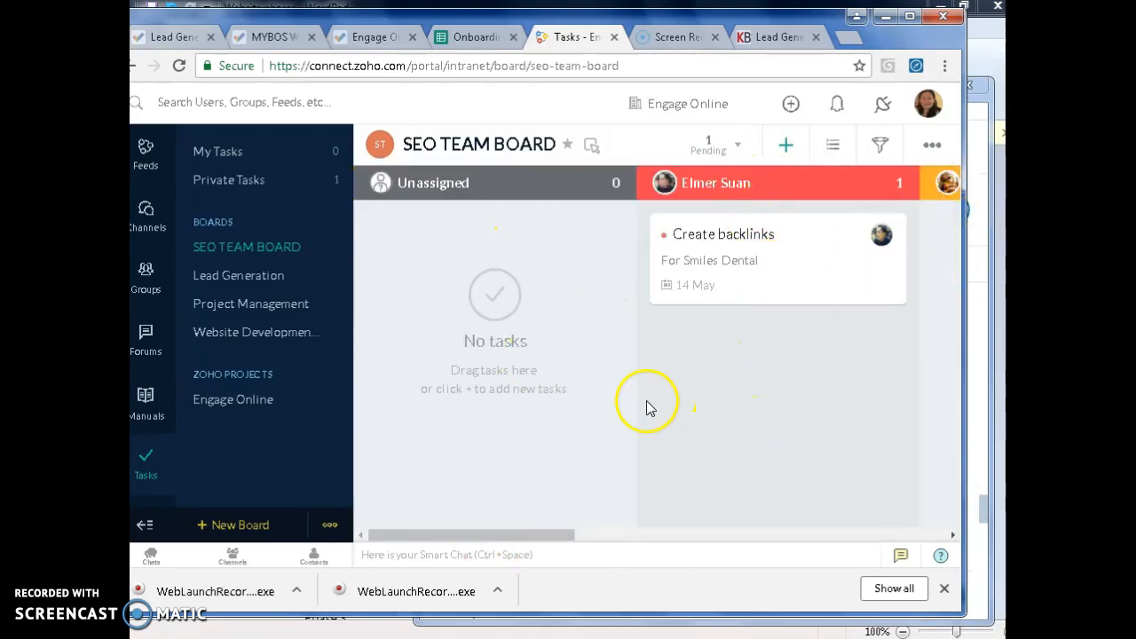
pyautogui.moveTo(540, 533); pyautogui.dragTo(937, 522)
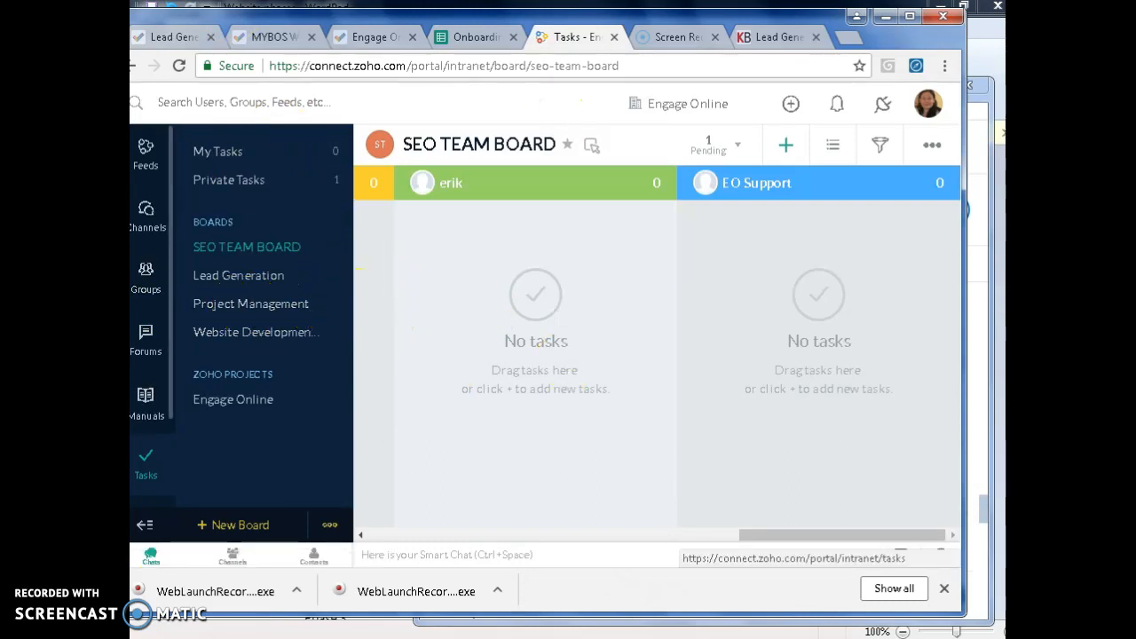
# Open the feeds and look through the recent posts on the Company Wall.
pyautogui.moveTo(249, 637)
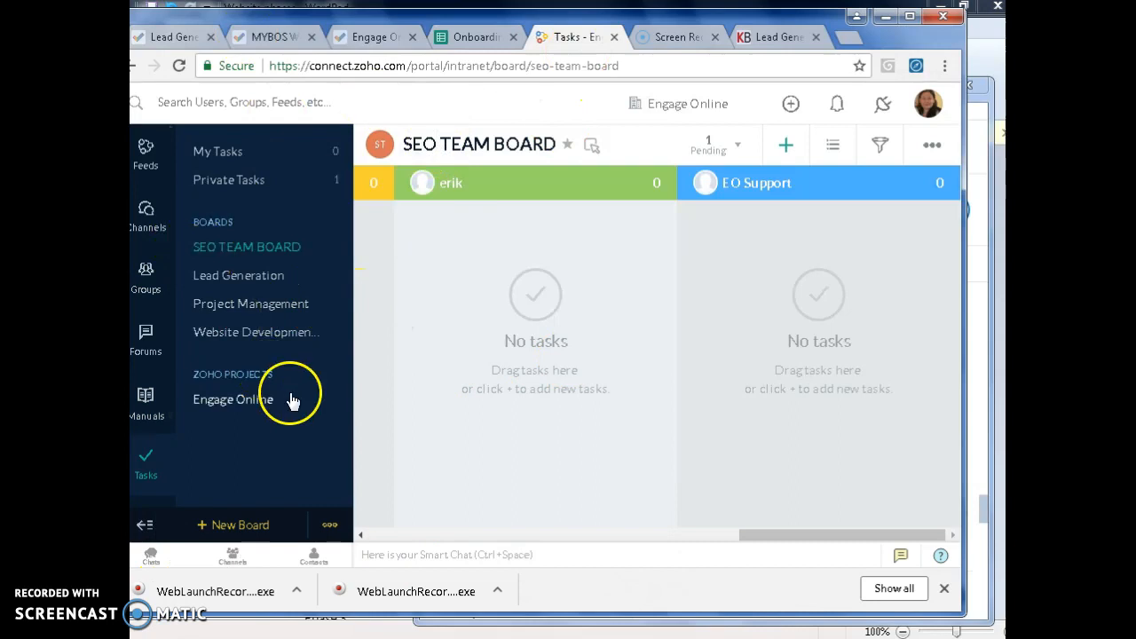
pyautogui.click(151, 166)
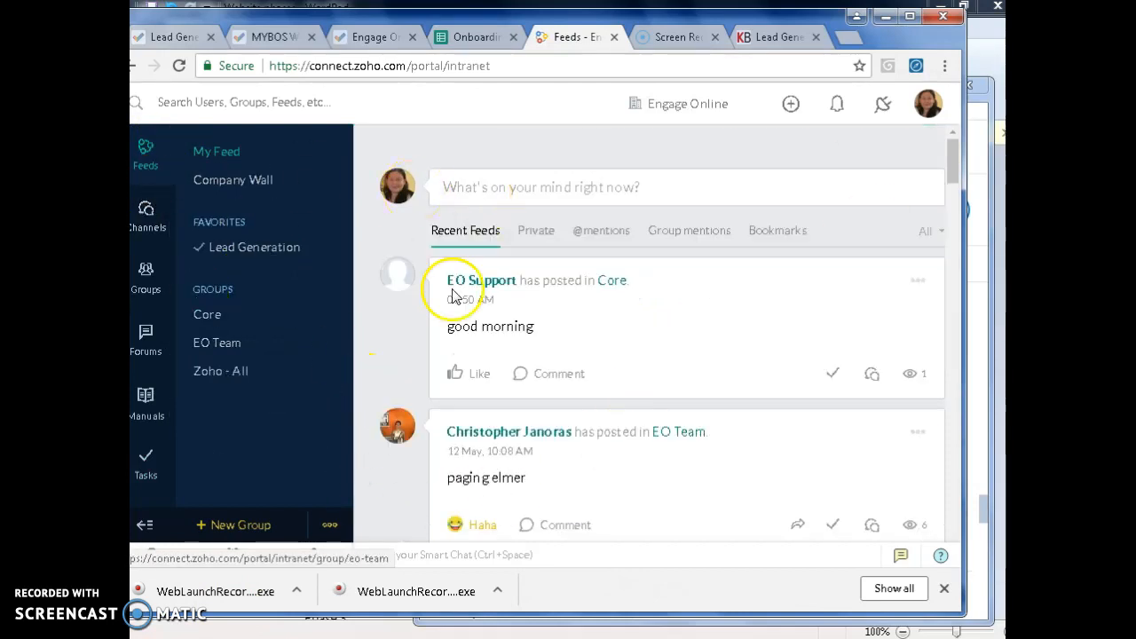
pyautogui.click(228, 190)
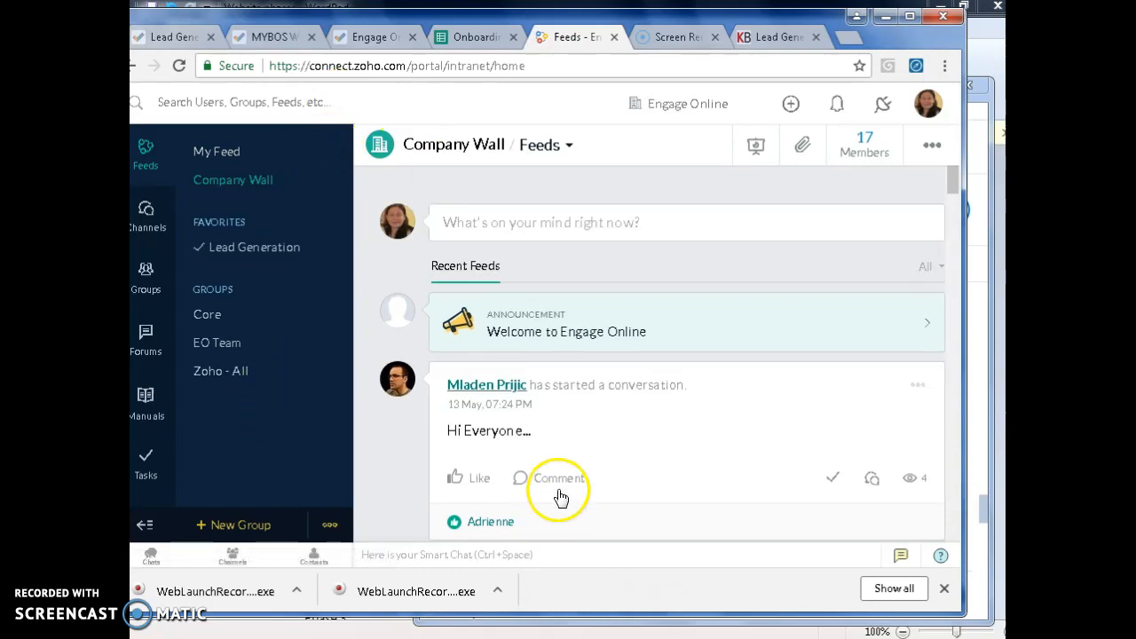
pyautogui.scroll(-2, 480, 405)
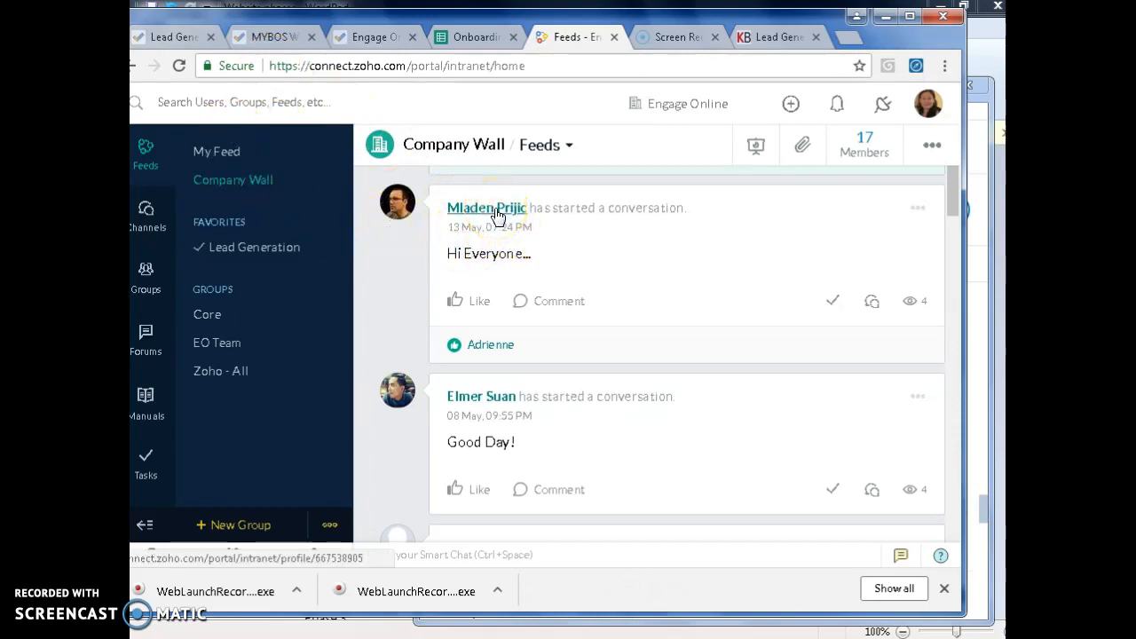
# Open a chat with the author of the "Hi Everyone..." post from the profile card, and close it without sending a message.
pyautogui.moveTo(498, 217)
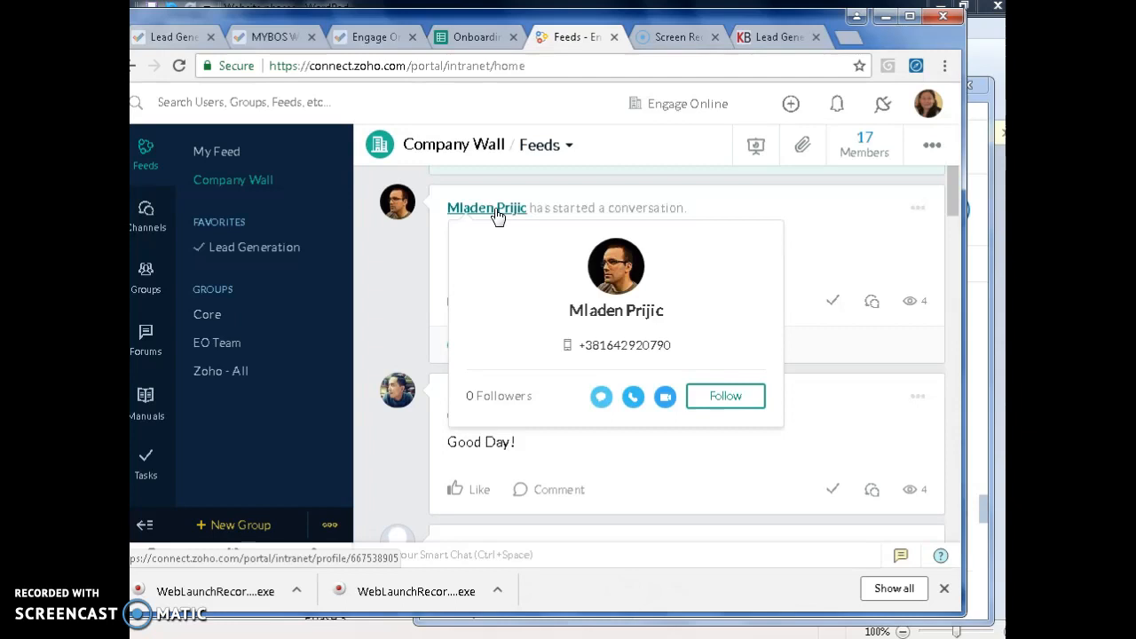
pyautogui.click(601, 401)
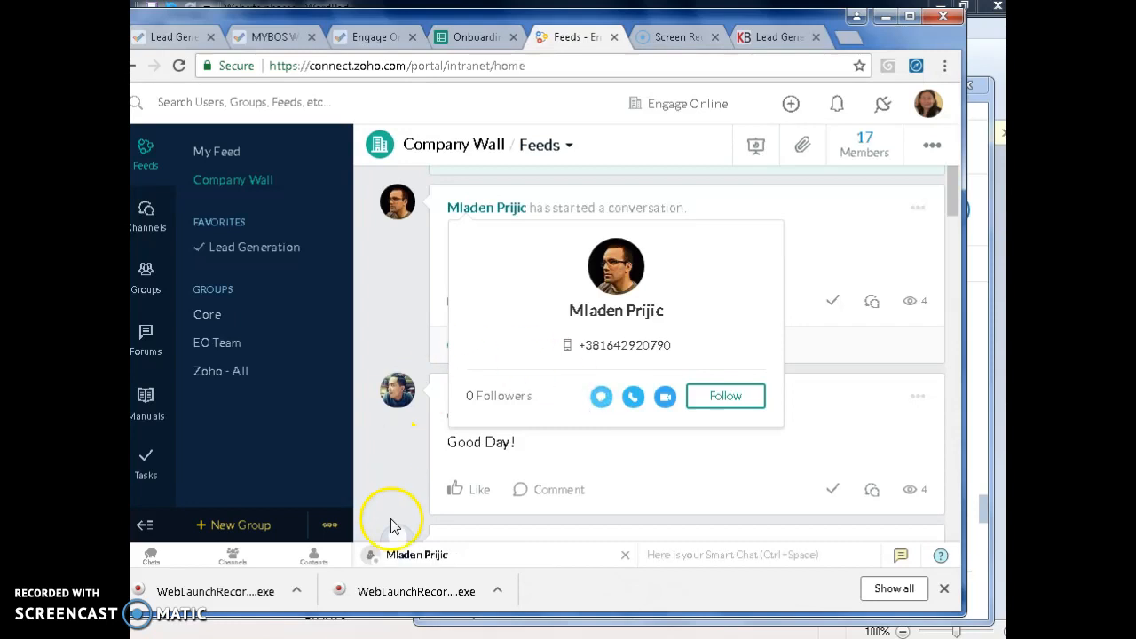
pyautogui.click(435, 559)
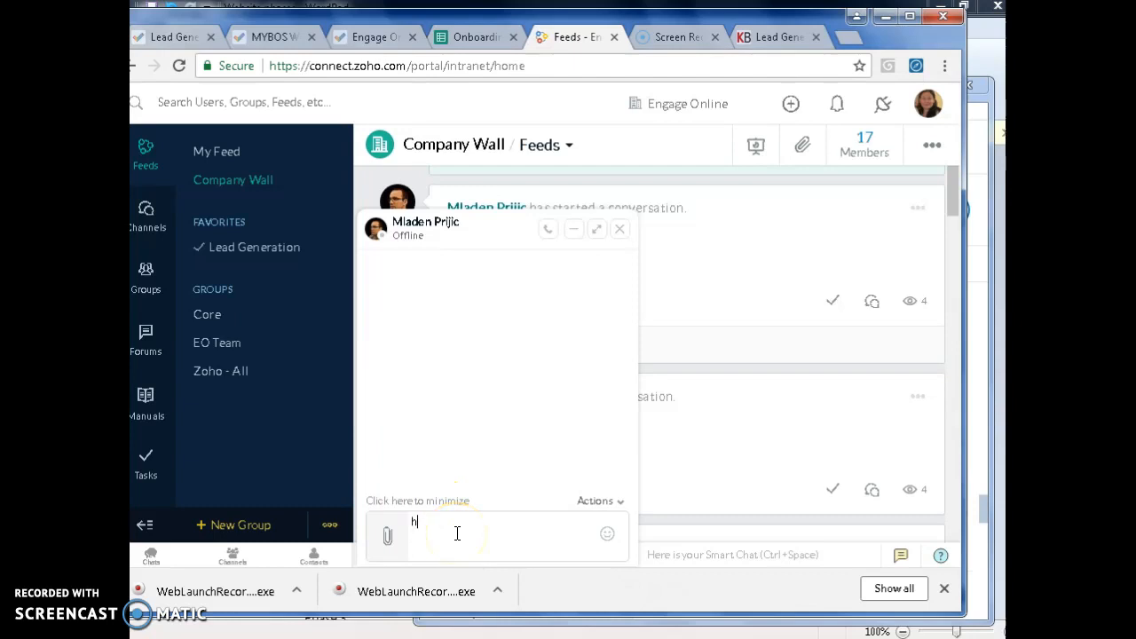
pyautogui.click(619, 229)
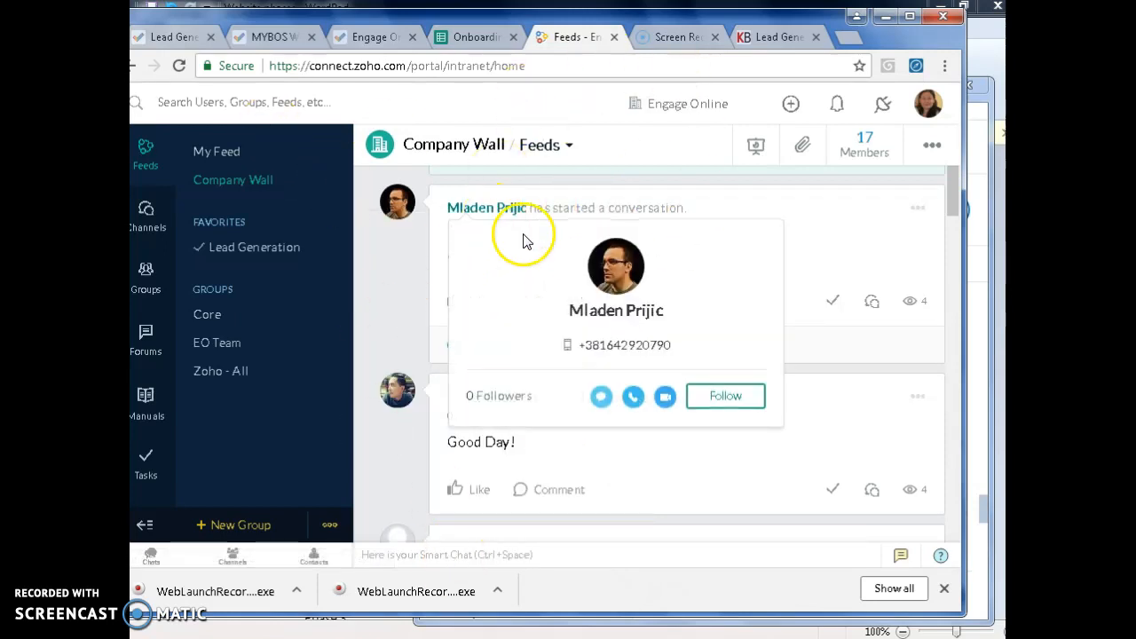
# Start an audio call to the author of the "Hi Everyone..." post, and close the call page without allowing the microphone.
pyautogui.click(633, 395)
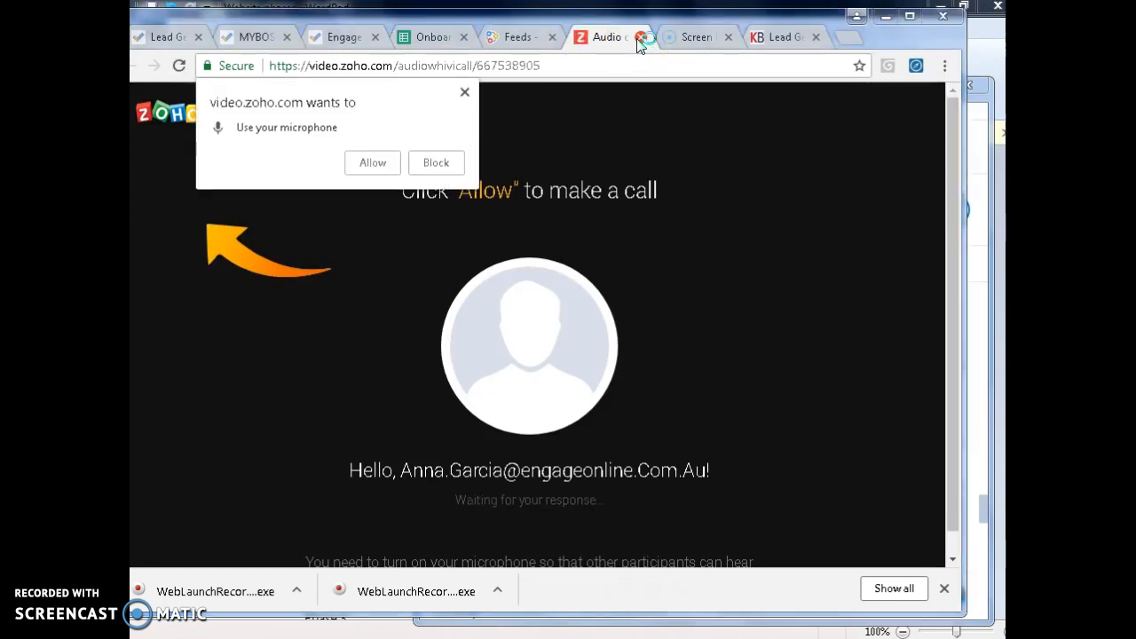
pyautogui.click(641, 38)
pyautogui.click(641, 37)
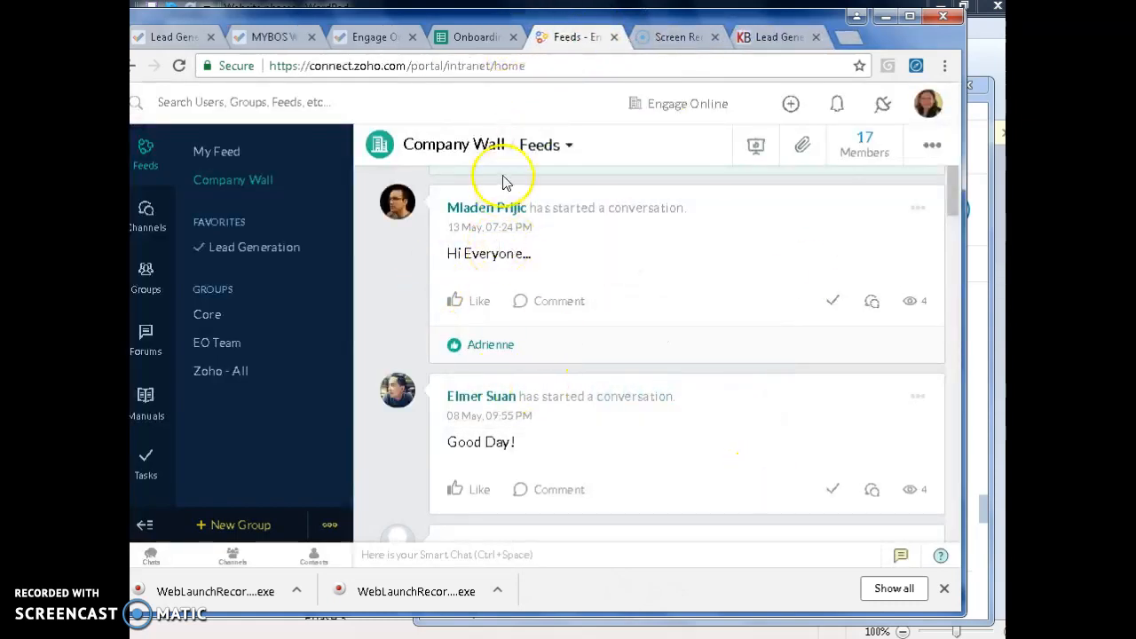
# View the Company Wall's members, and reload the page to return to its feeds.
pyautogui.moveTo(486, 222)
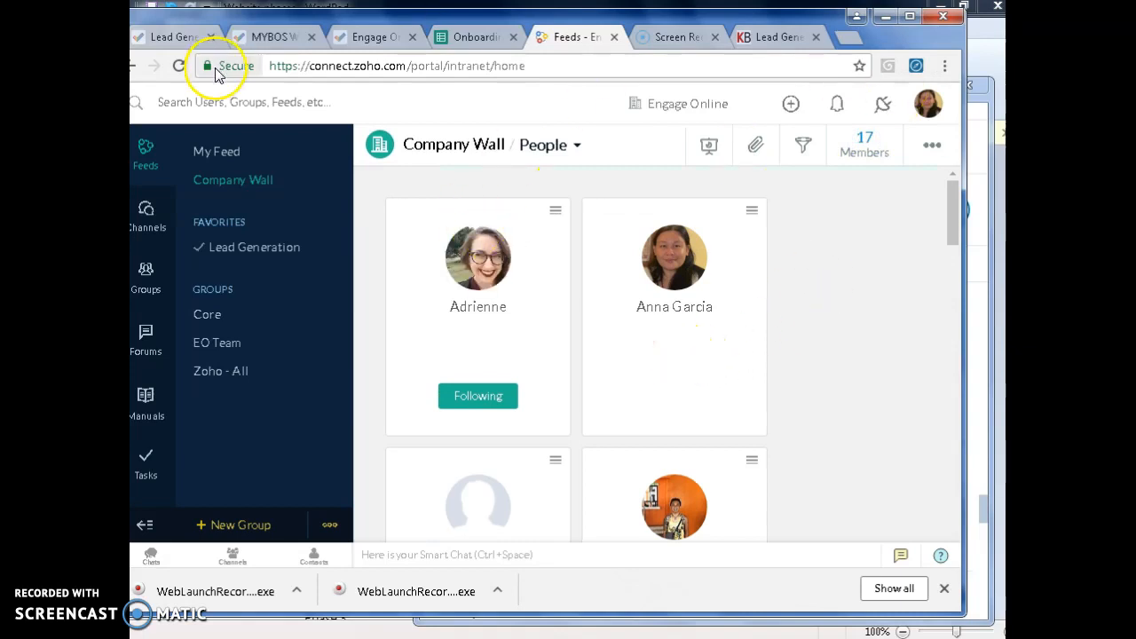
pyautogui.click(179, 65)
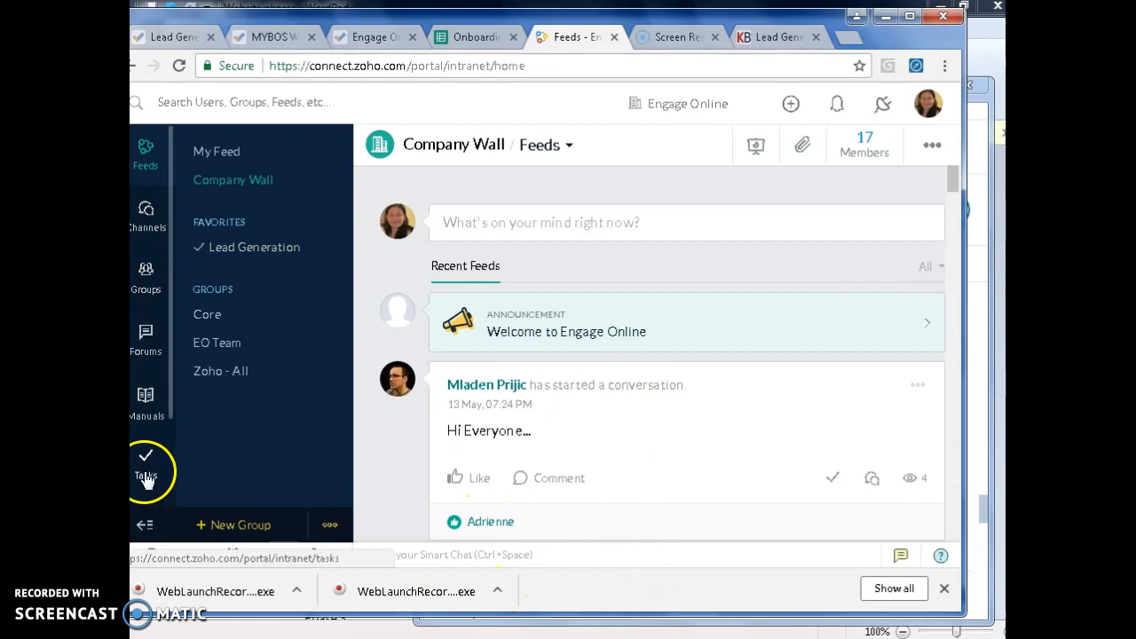
# Go through My Feed to the Company Wall again and open the editor for a new post.
pyautogui.click(148, 169)
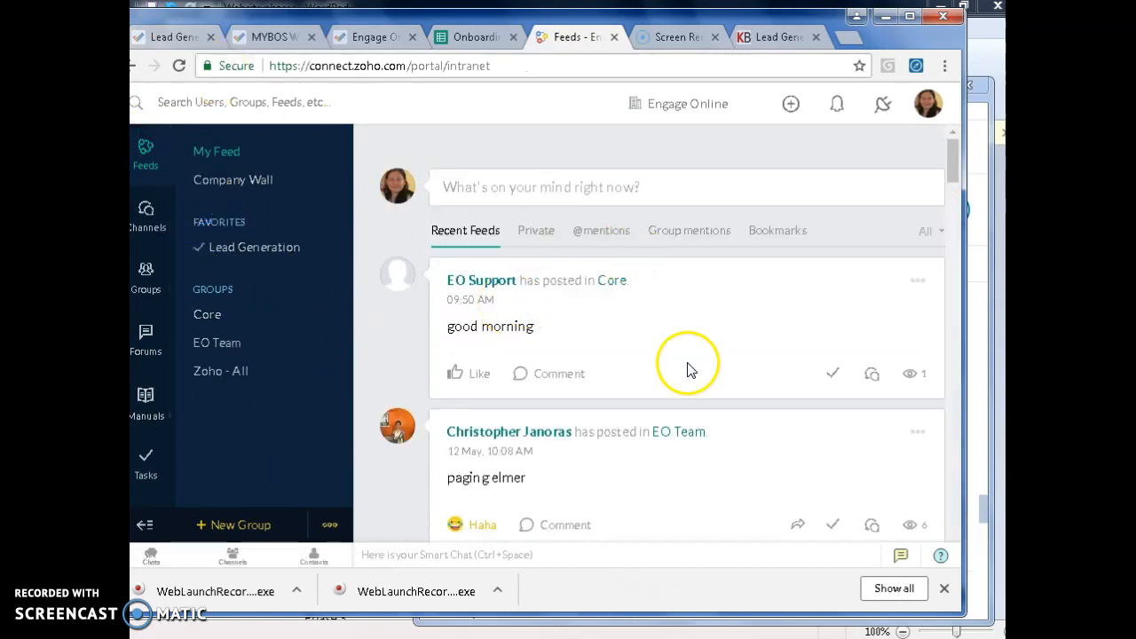
pyautogui.click(269, 181)
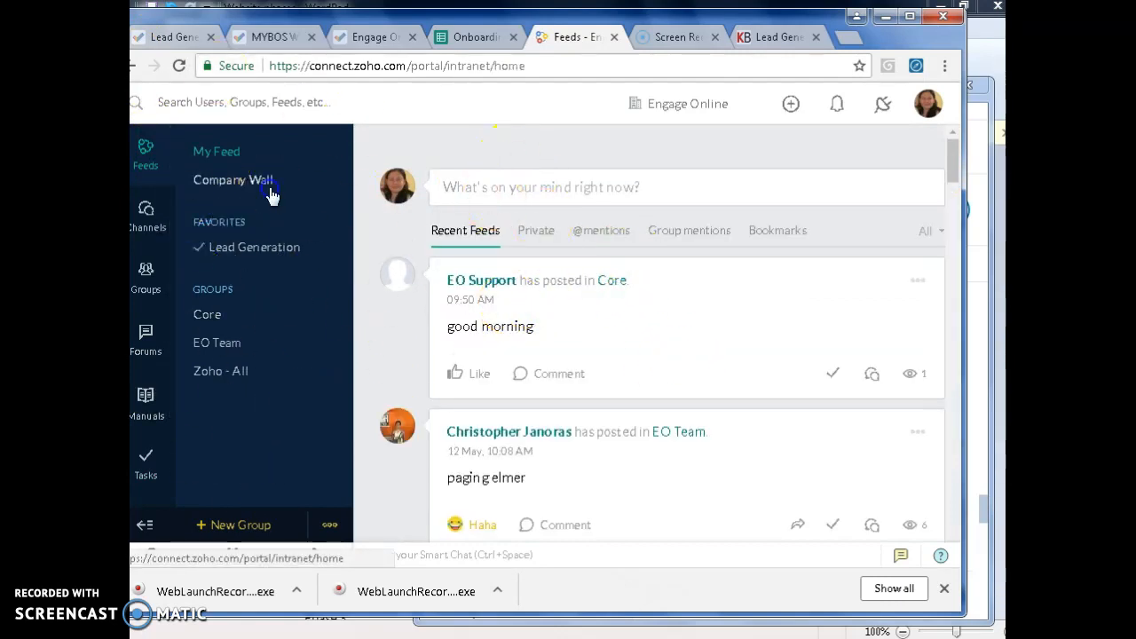
pyautogui.click(501, 222)
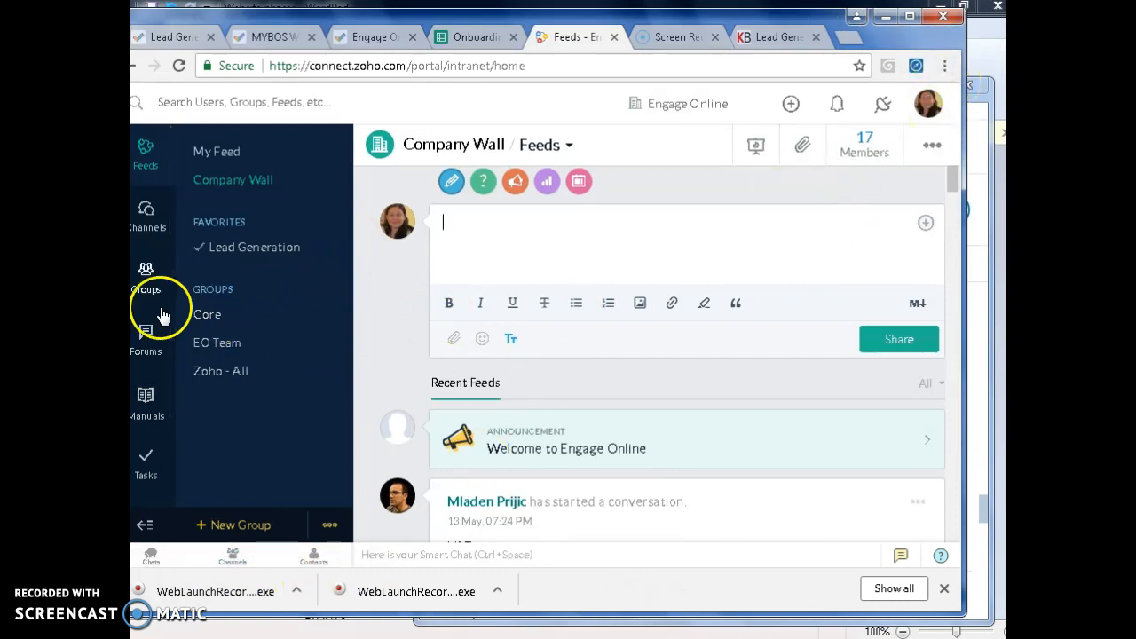
# Look at My Manuals, and return to the SEO TEAM BOARD in the tasks area.
pyautogui.click(147, 410)
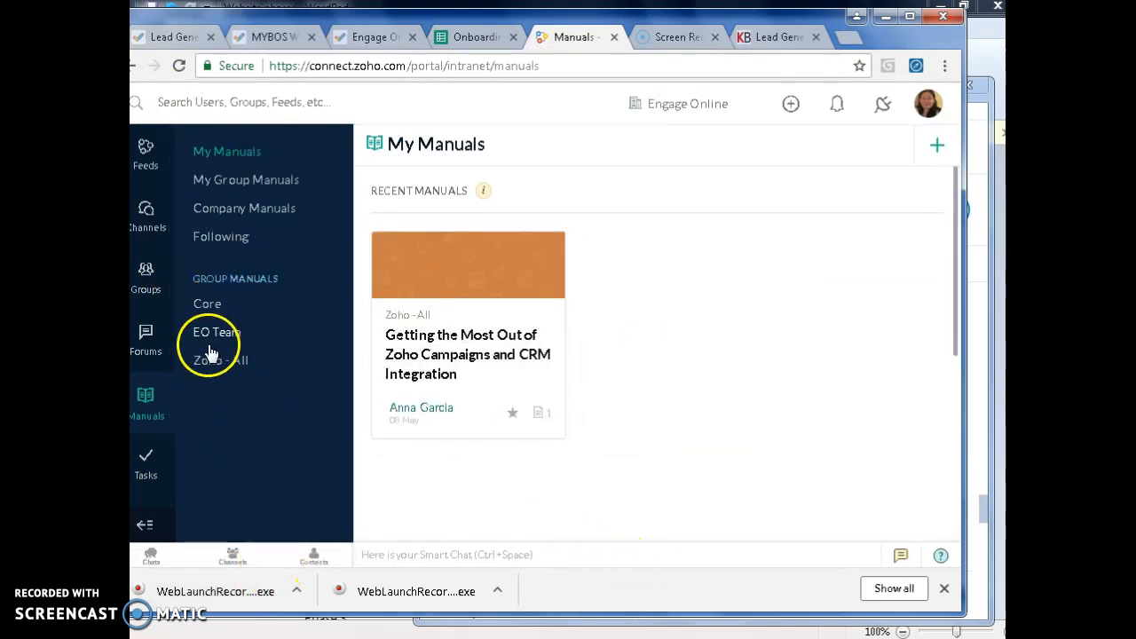
pyautogui.click(145, 479)
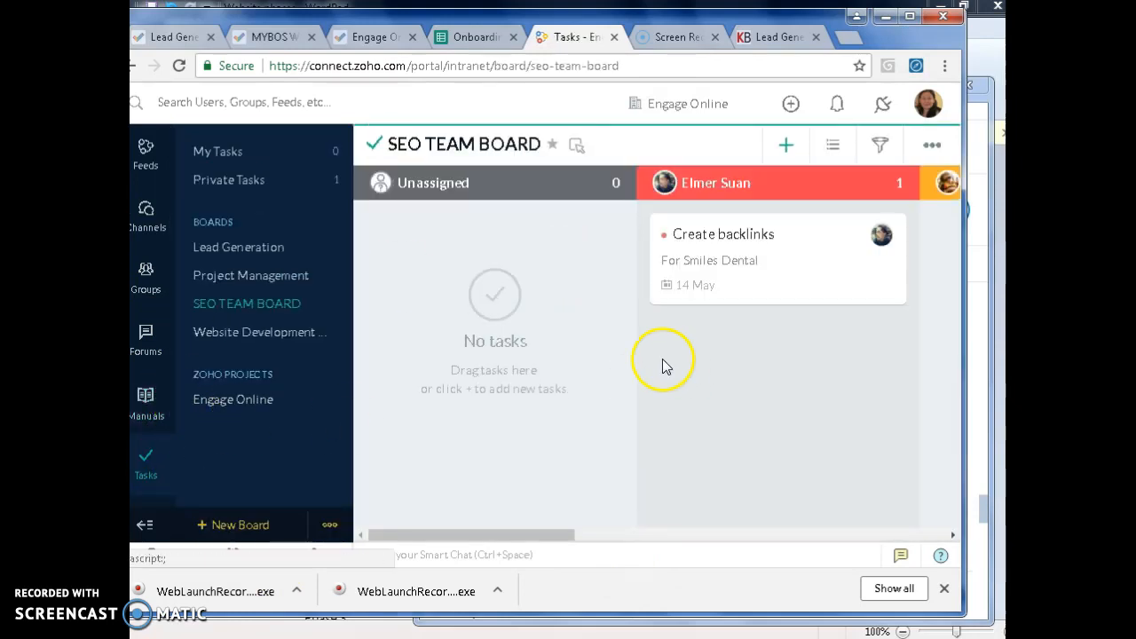